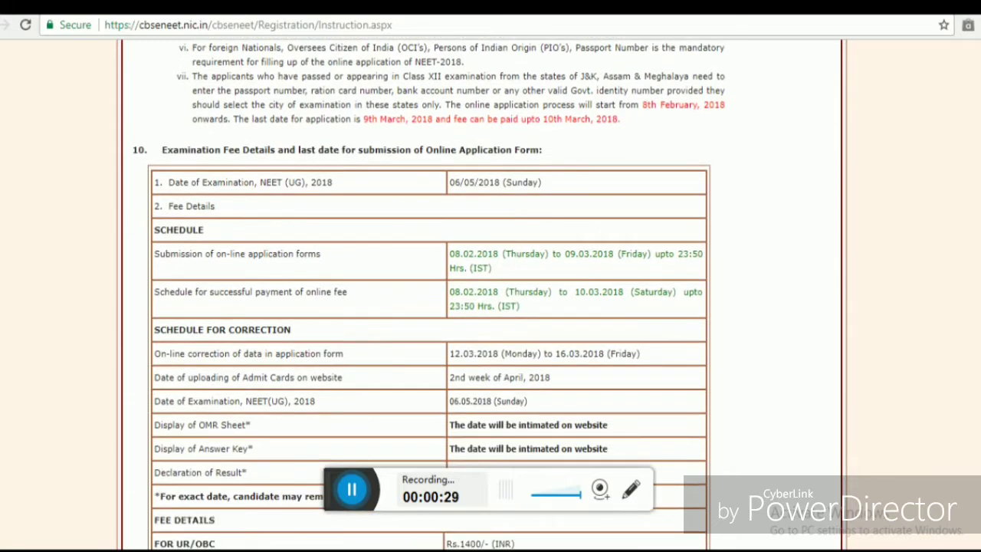
# - Read instruction sections 10–16 and proceed to the NEET (UG) 2018 online application
pyautogui.scroll(-3, 429, 306)
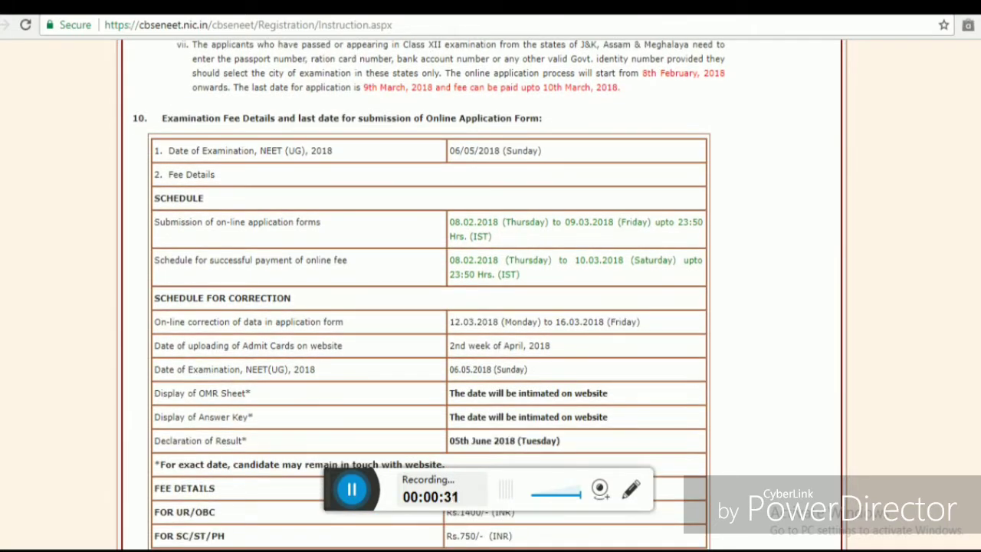
pyautogui.scroll(-5, 429, 306)
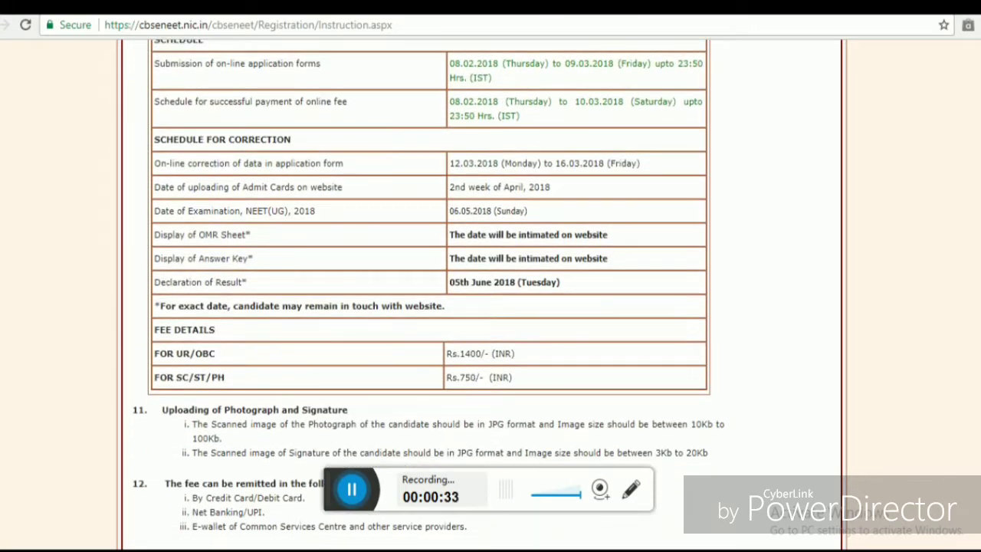
pyautogui.scroll(-6, 429, 306)
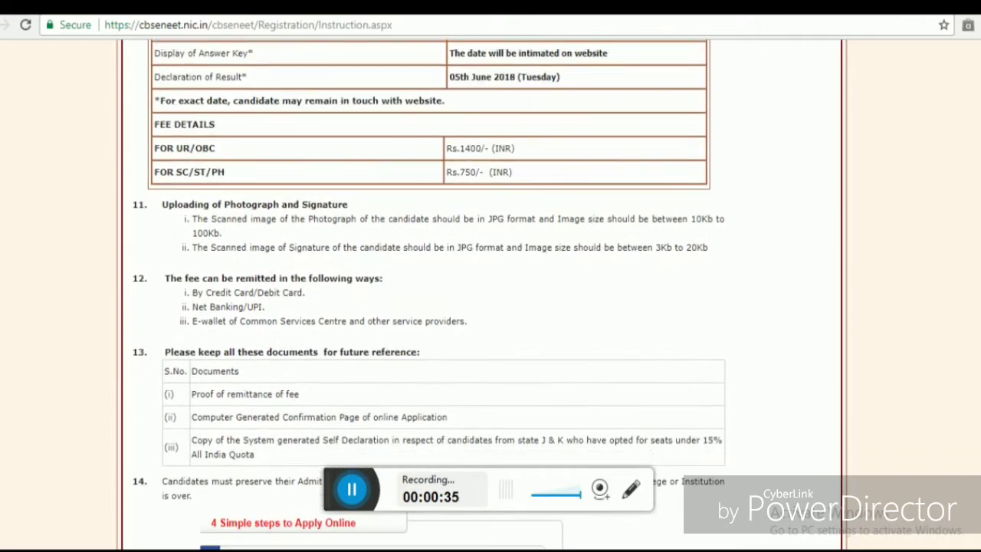
pyautogui.scroll(-3, 429, 307)
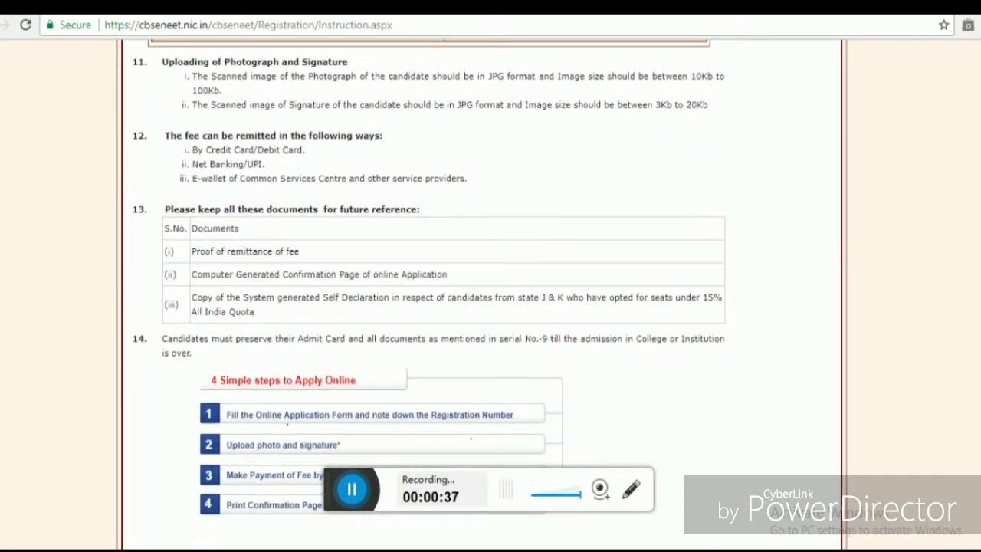
pyautogui.scroll(-2, 429, 306)
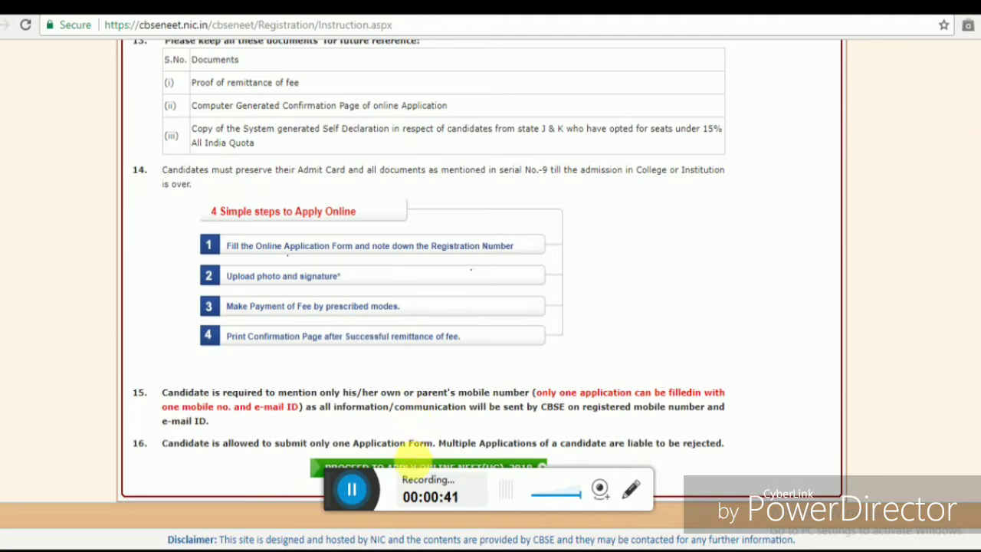
pyautogui.click(388, 480)
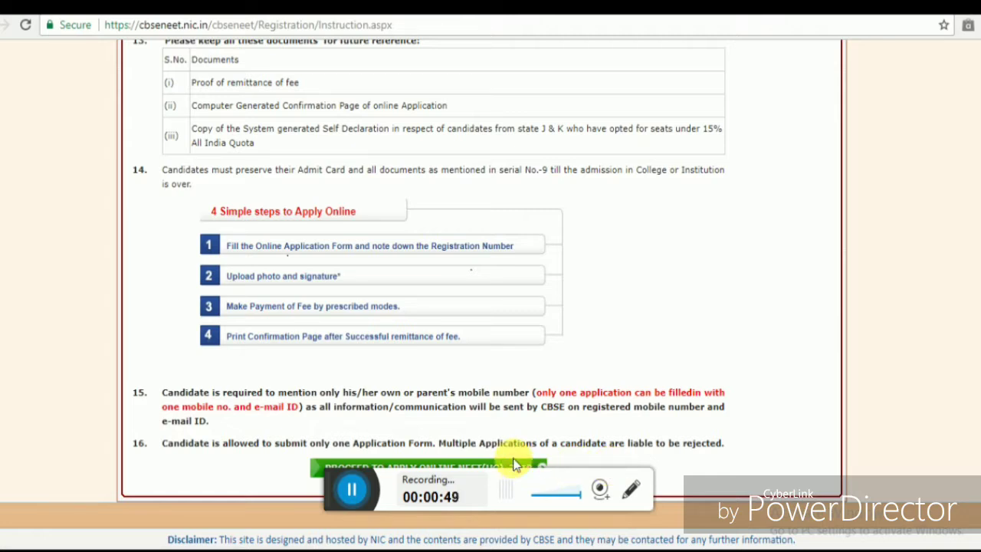
pyautogui.click(492, 465)
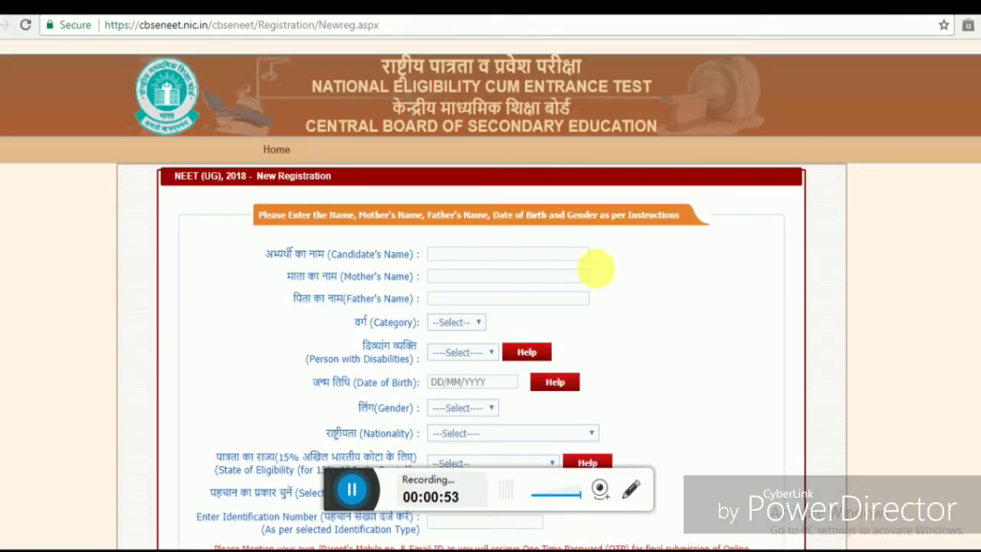
# - Look over the blank New Registration form and place the cursor in Candidate's Name
pyautogui.scroll(-4, 491, 306)
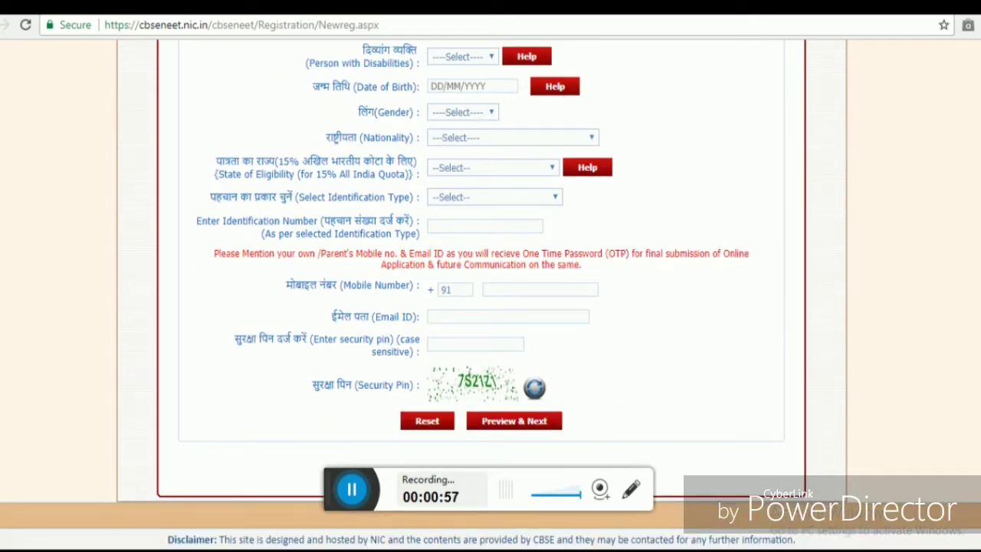
pyautogui.scroll(3, 490, 306)
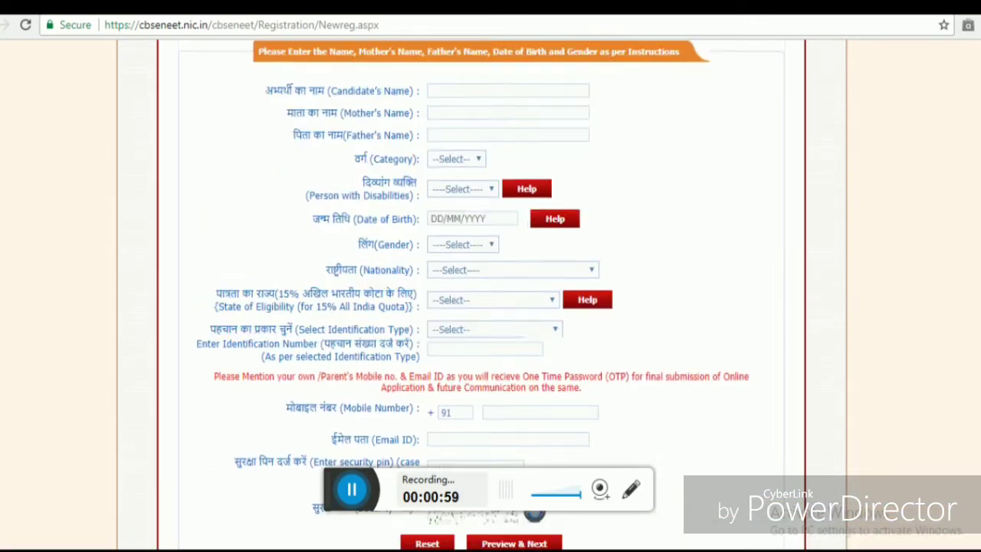
pyautogui.scroll(1, 491, 306)
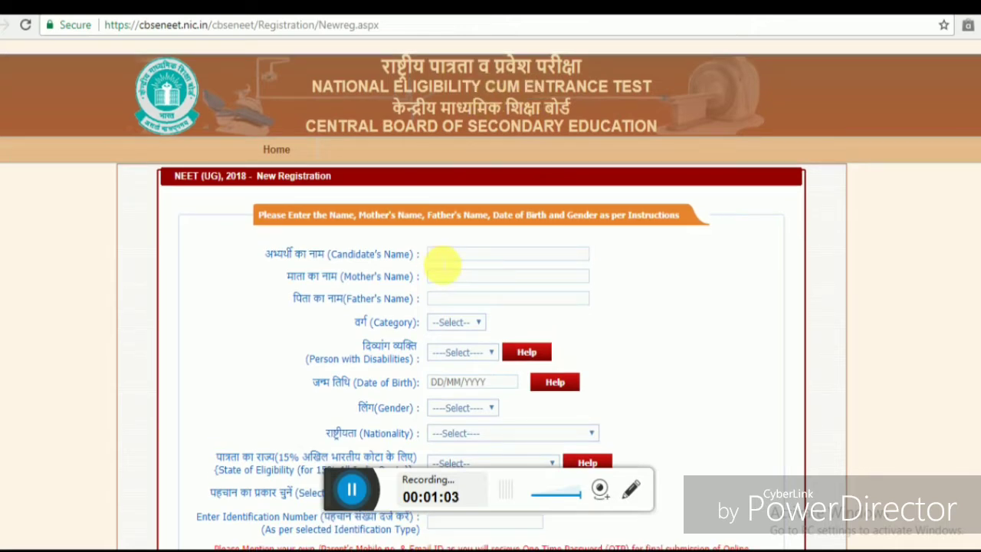
pyautogui.click(443, 257)
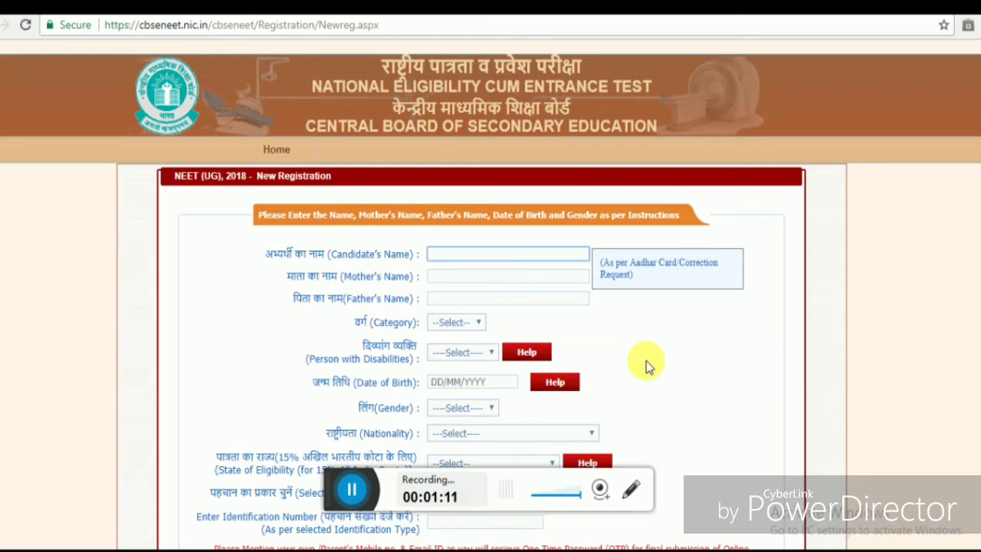
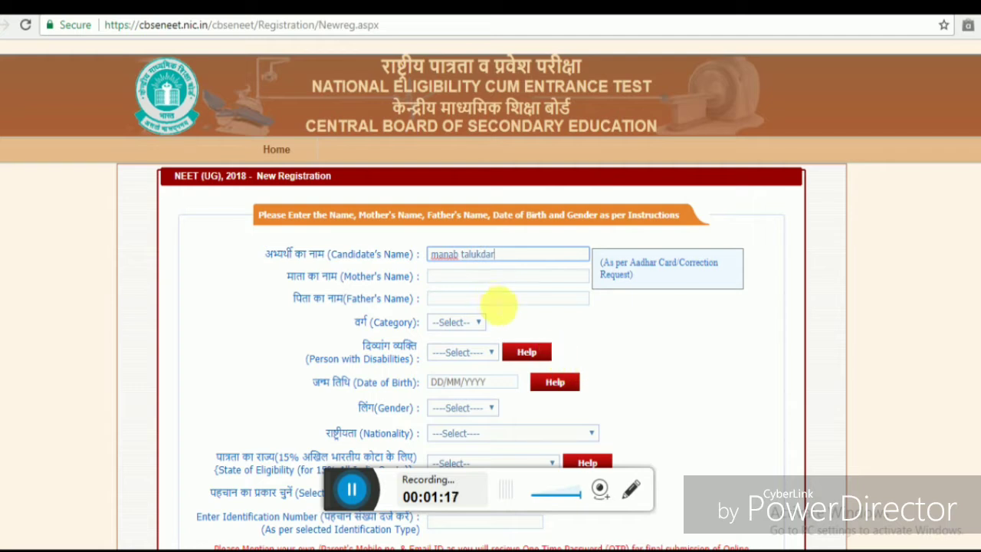
# - Enter the candidate's, mother's and father's names
pyautogui.click(465, 279)
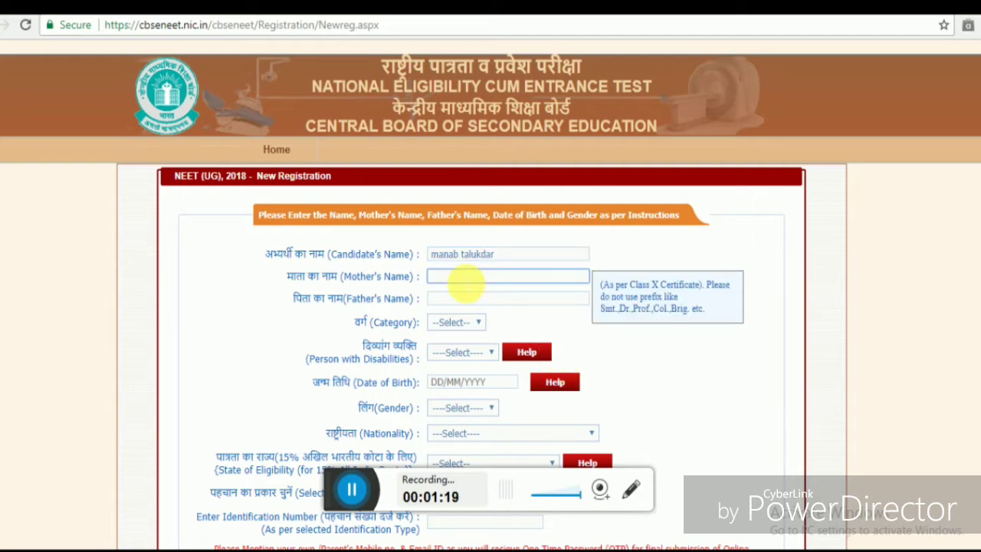
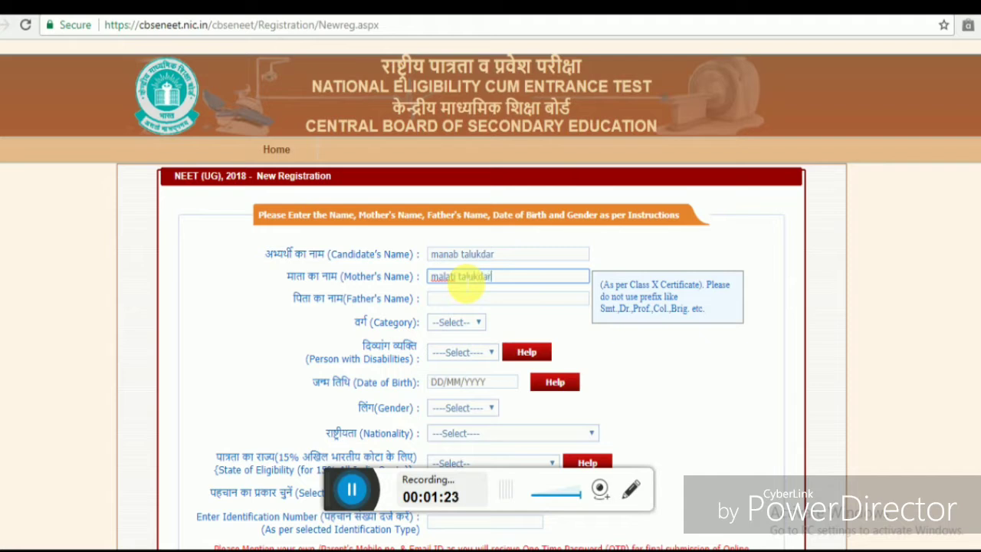
pyautogui.click(462, 300)
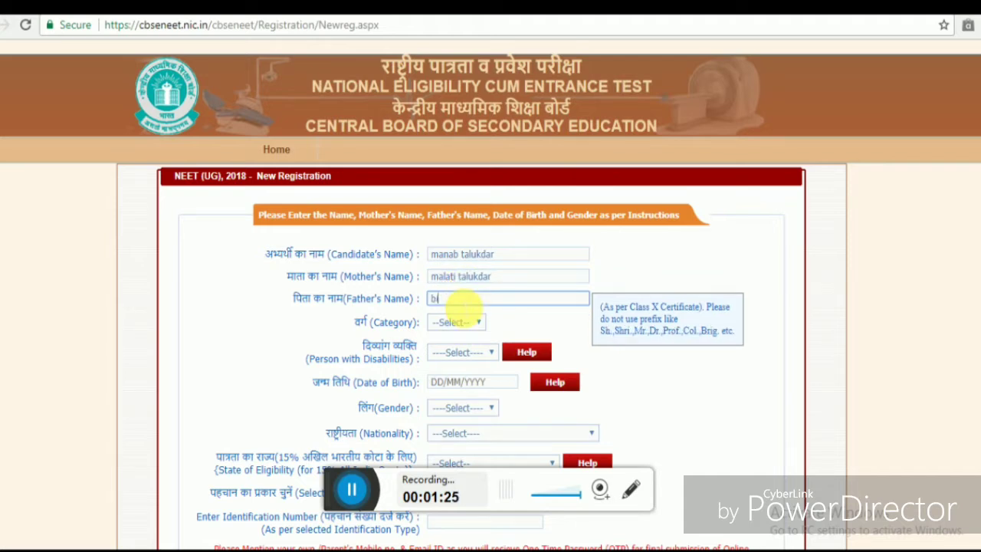
# - Set Category to UR and Person with Disabilities to No
pyautogui.click(466, 325)
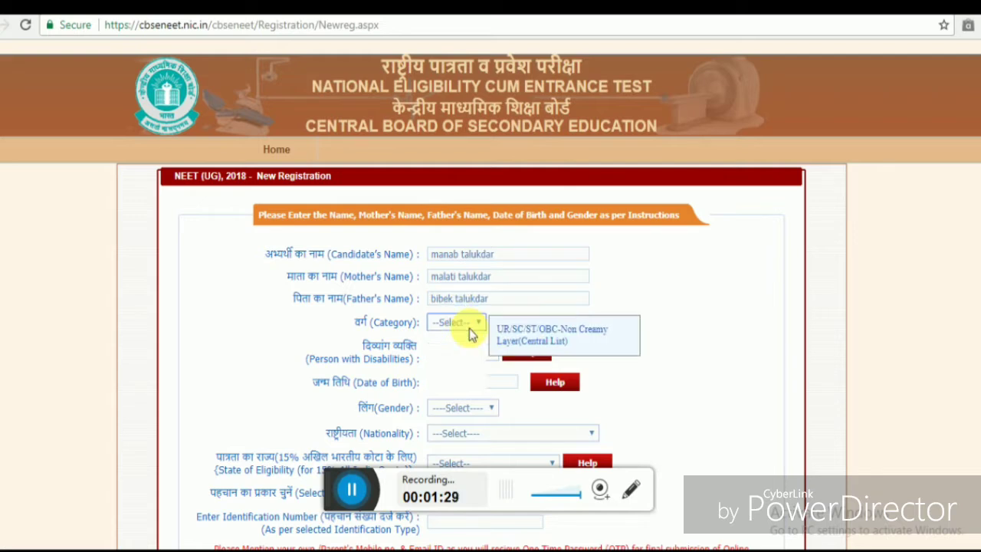
pyautogui.click(441, 386)
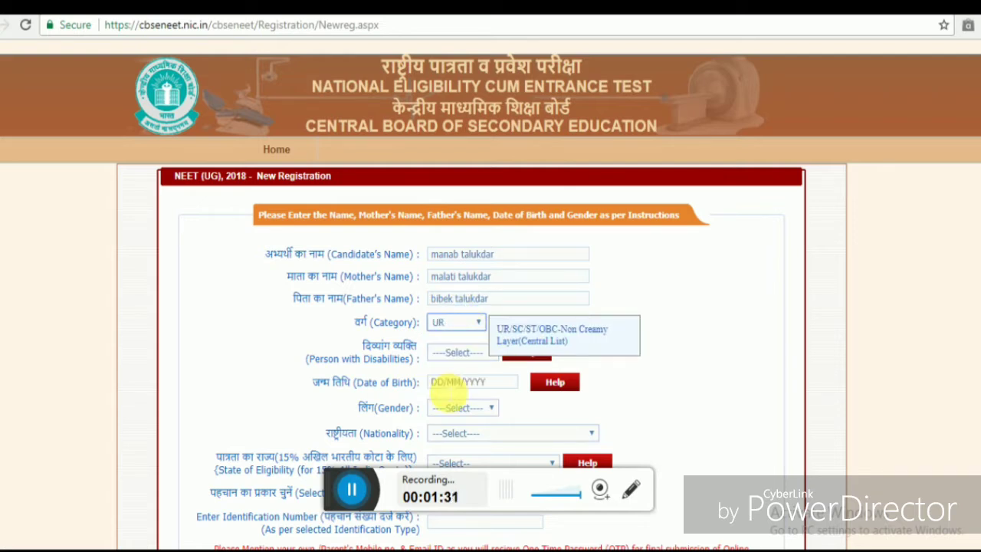
pyautogui.click(450, 354)
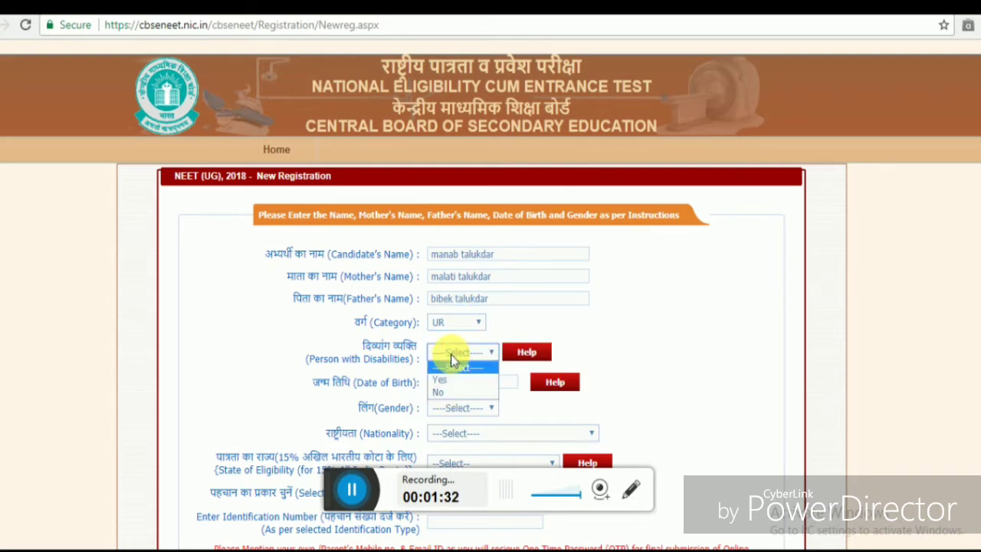
pyautogui.click(438, 393)
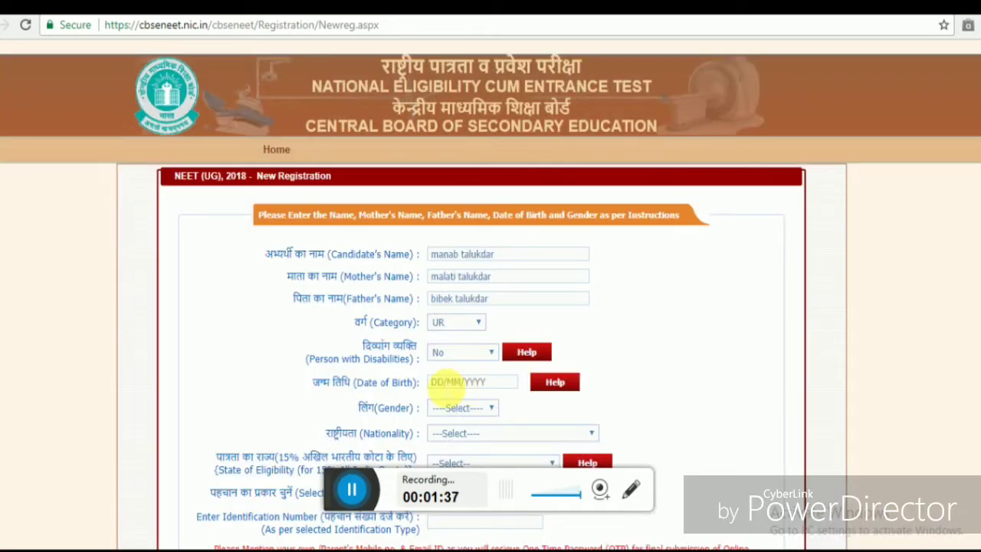
# - Enter the date of birth, then set gender to Male and nationality to Indian
pyautogui.click(452, 383)
pyautogui.write('2')
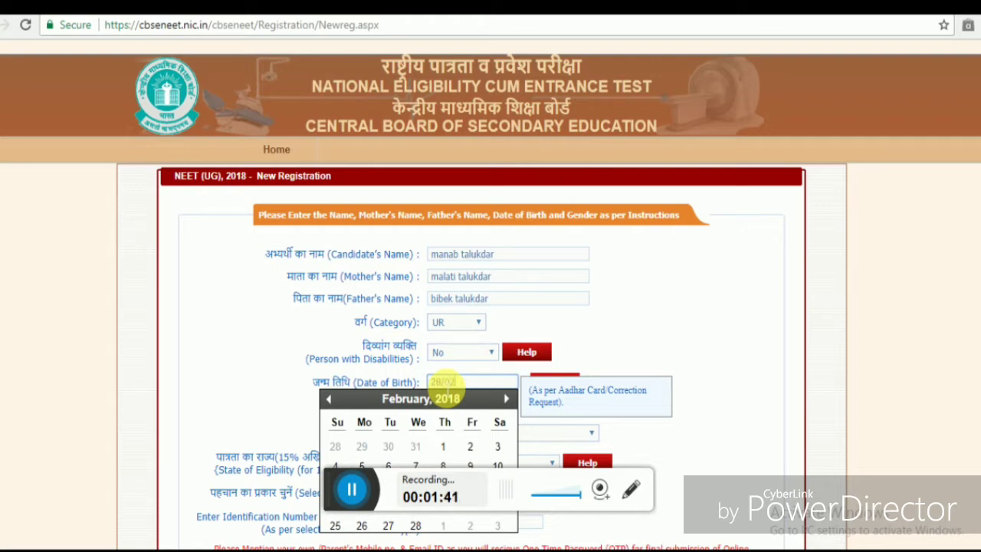
pyautogui.write('0995')
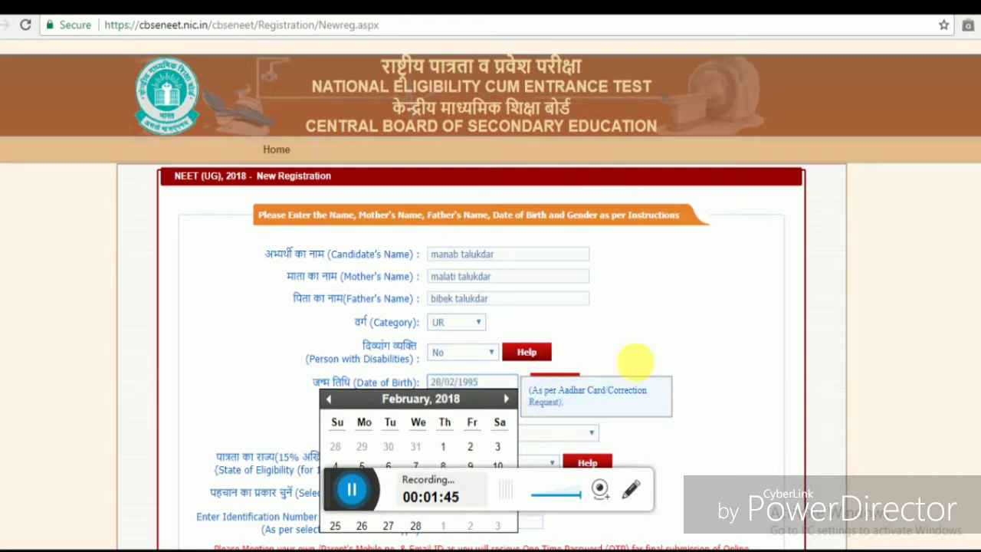
pyautogui.click(636, 368)
pyautogui.click(488, 408)
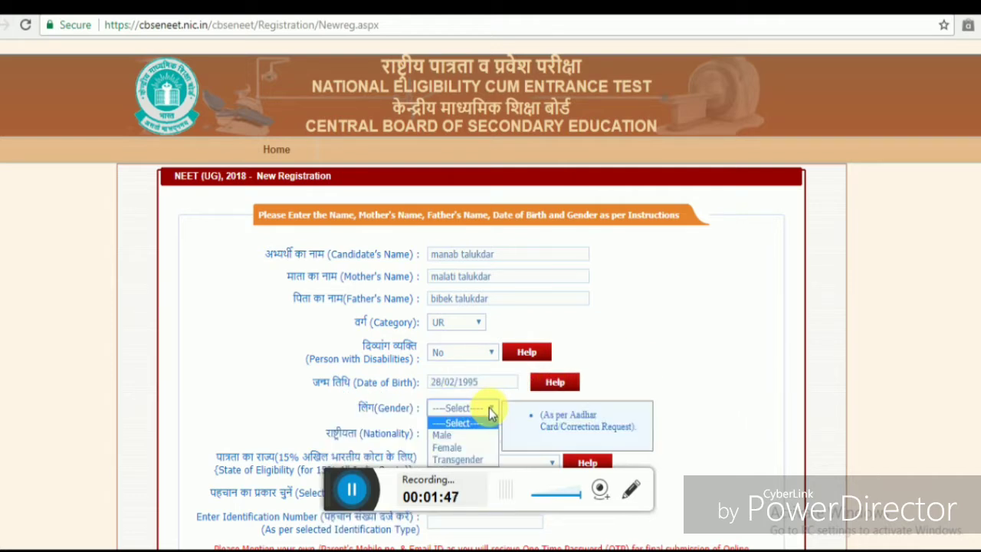
pyautogui.click(458, 434)
pyautogui.click(470, 434)
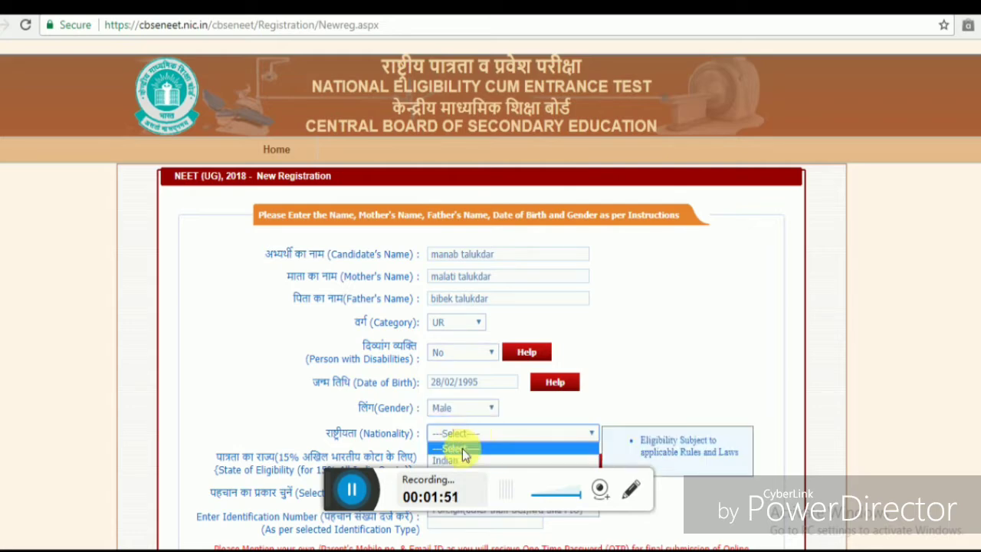
pyautogui.click(456, 459)
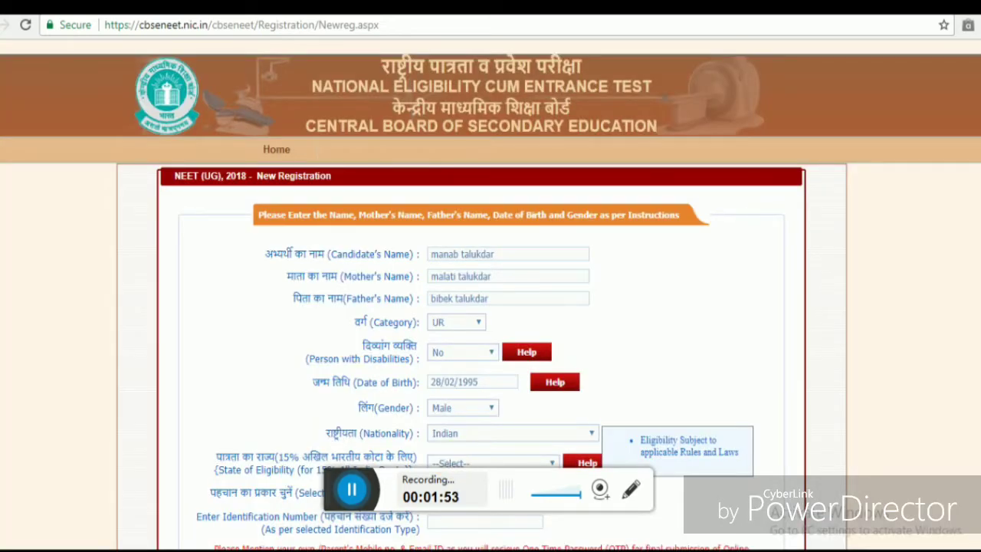
# - Choose Assam as the state of eligibility
pyautogui.scroll(-3, 451, 462)
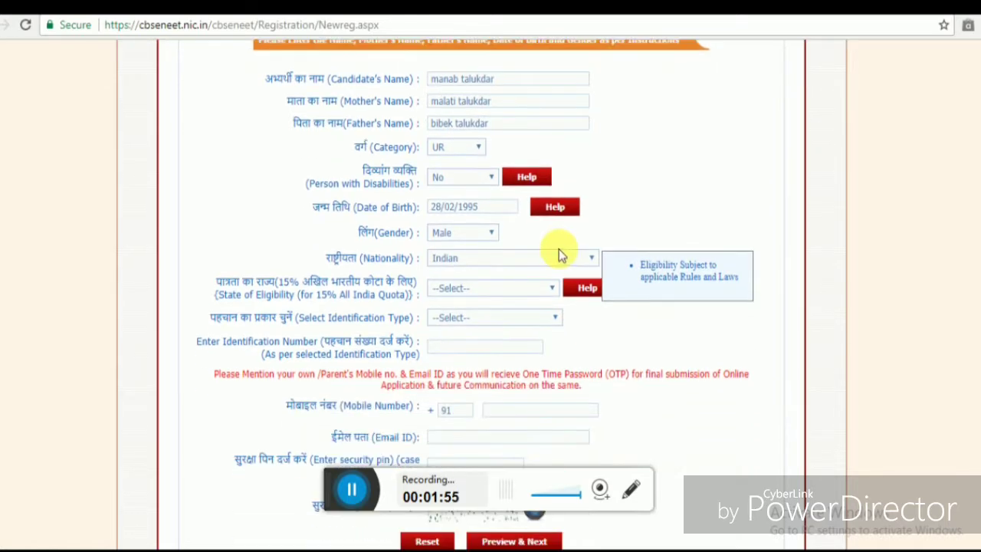
pyautogui.click(548, 289)
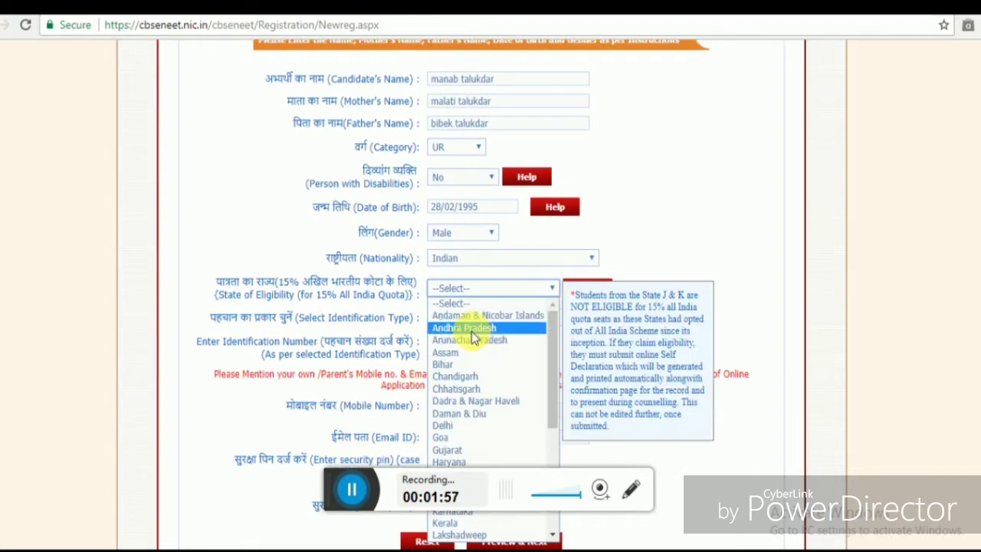
pyautogui.click(459, 354)
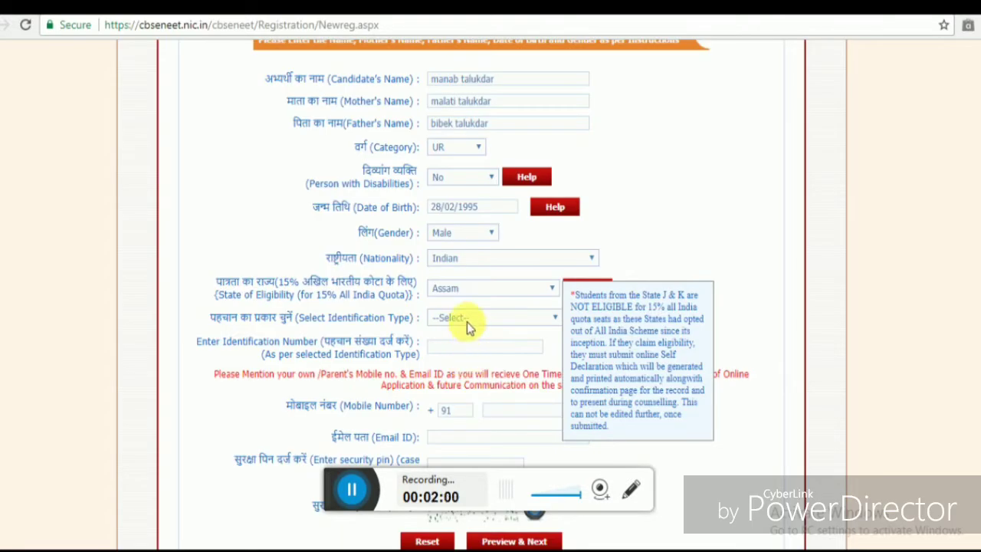
# - Set identification type to Bank Account and enter the candidate's account number
pyautogui.click(467, 319)
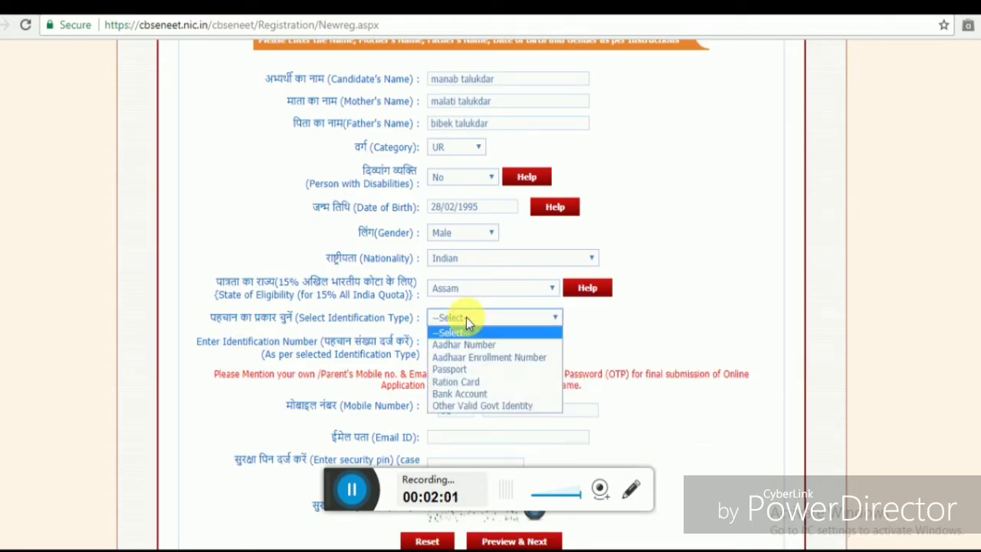
pyautogui.click(454, 393)
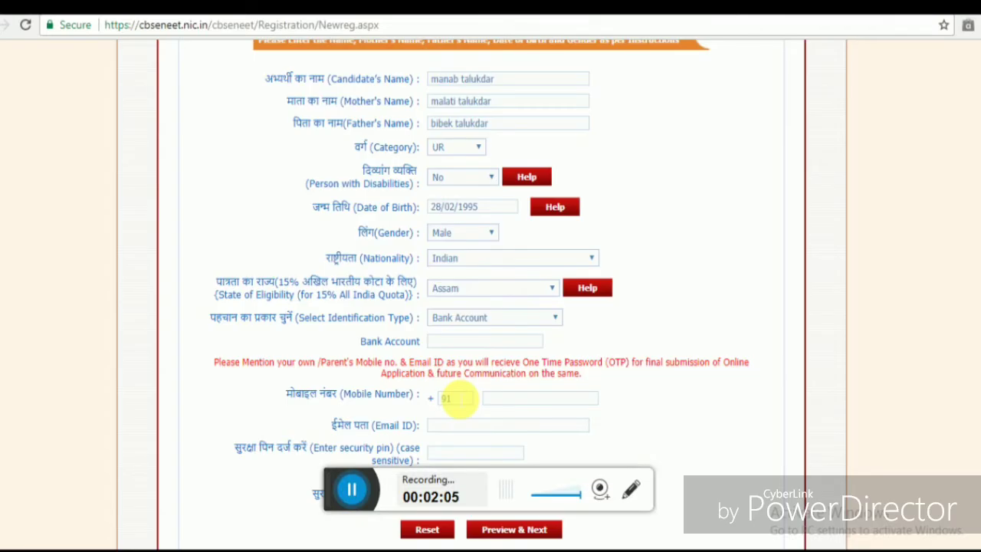
pyautogui.click(449, 342)
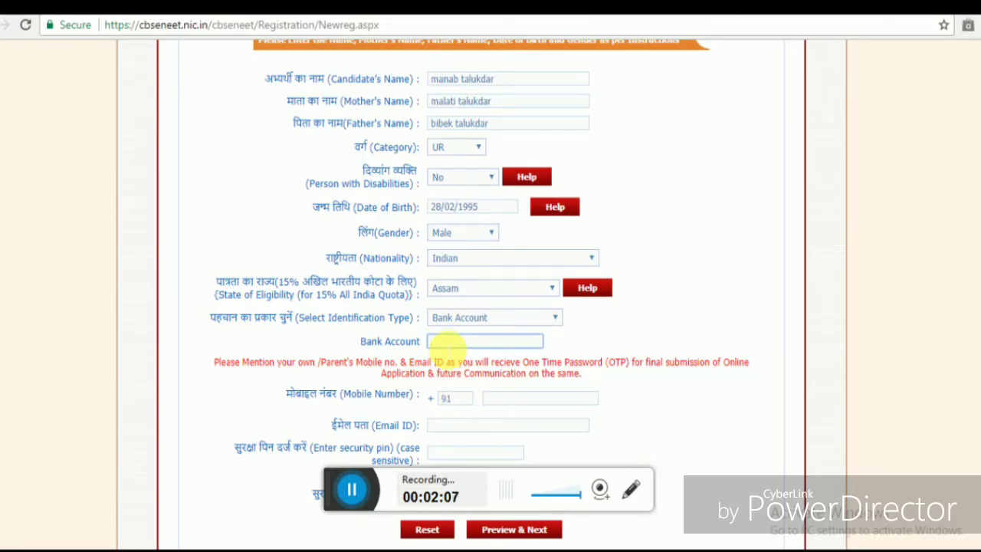
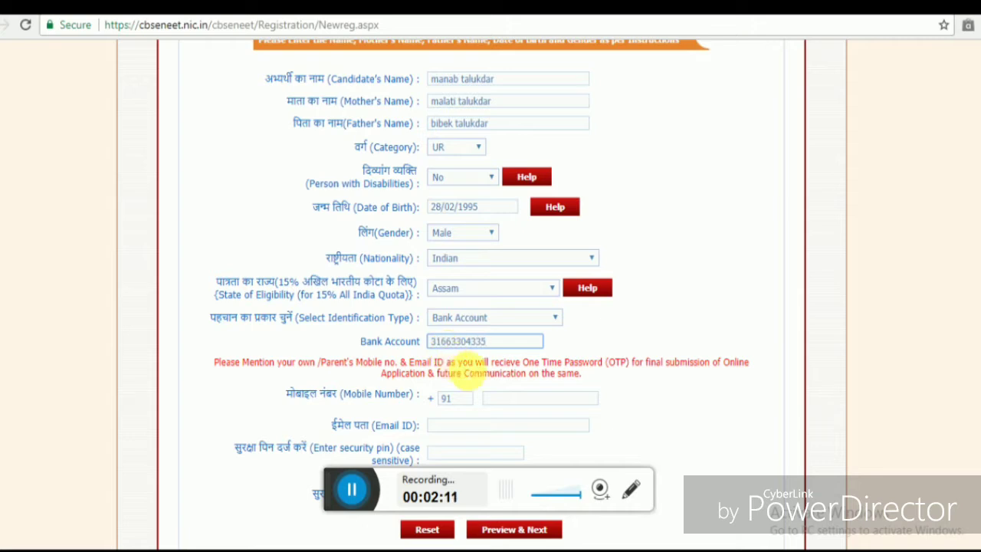
# - Enter the candidate's mobile number and e-mail address
pyautogui.click(504, 400)
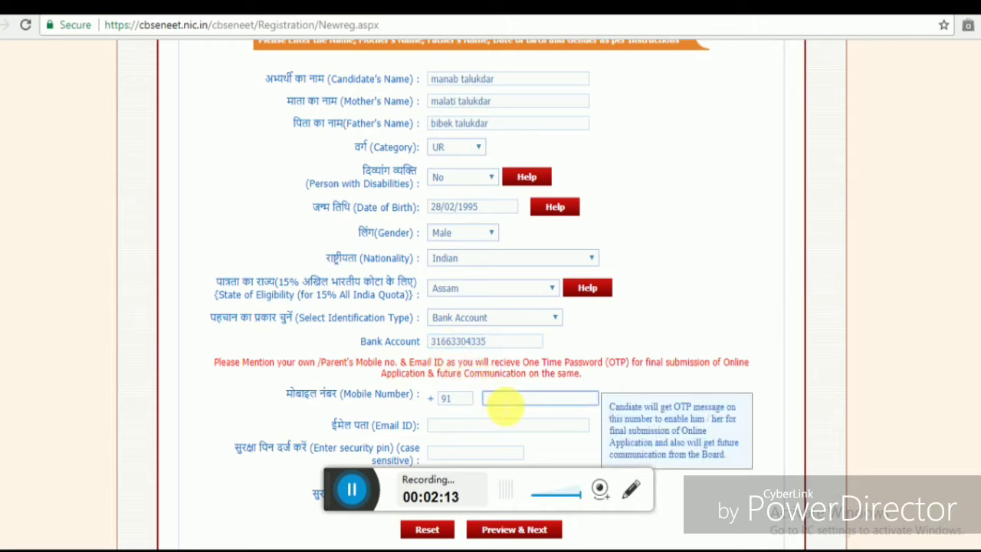
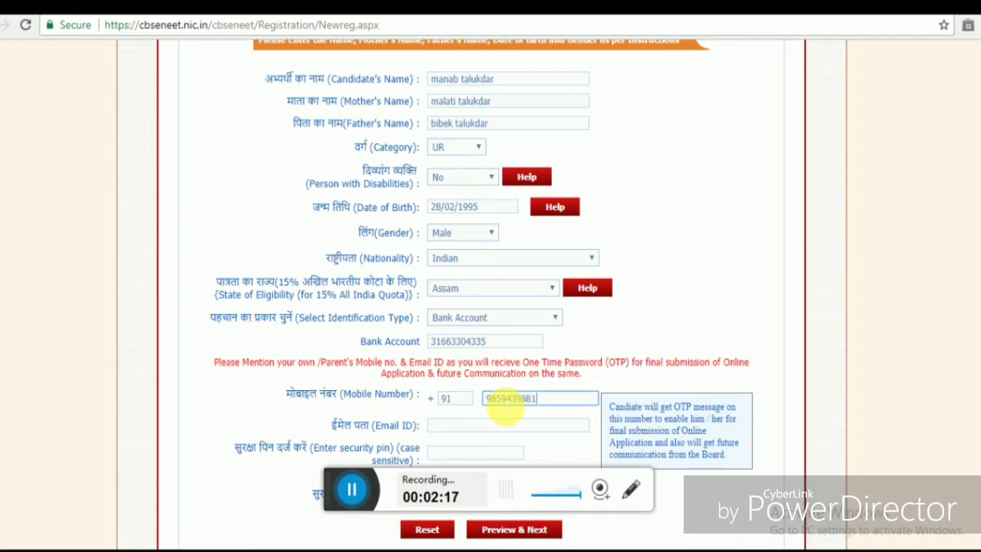
pyautogui.click(475, 425)
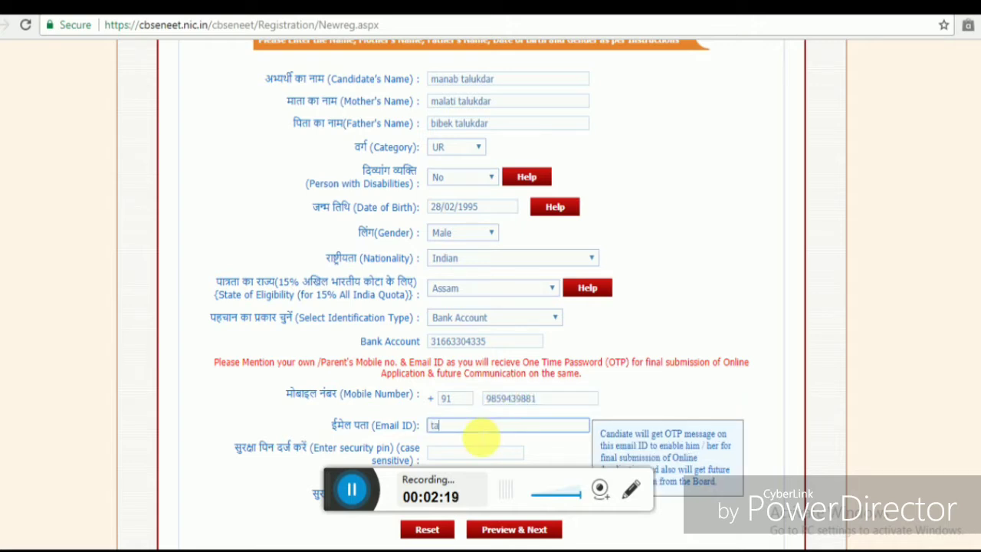
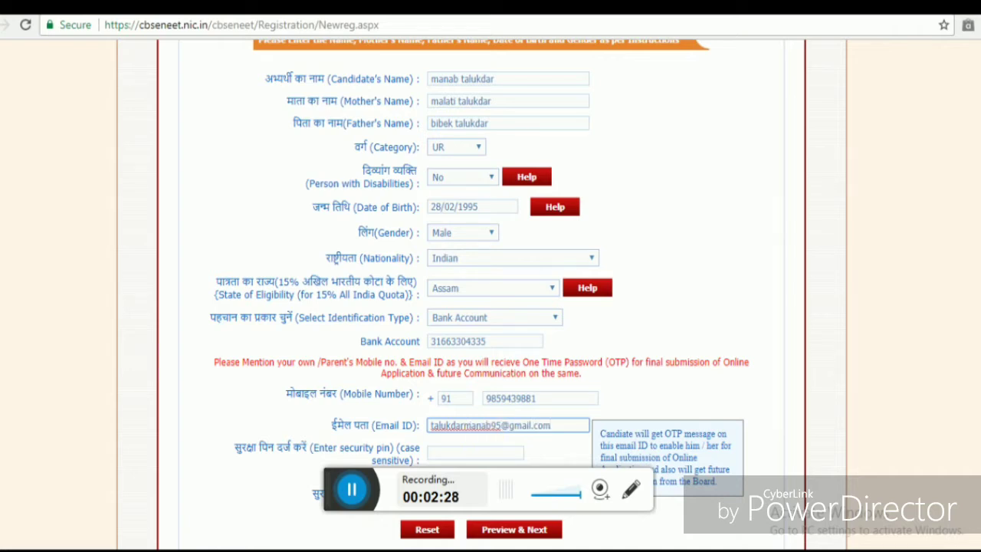
# - Begin typing the security pin shown in the captcha image
pyautogui.scroll(-1, 537, 459)
pyautogui.scroll(-2, 491, 306)
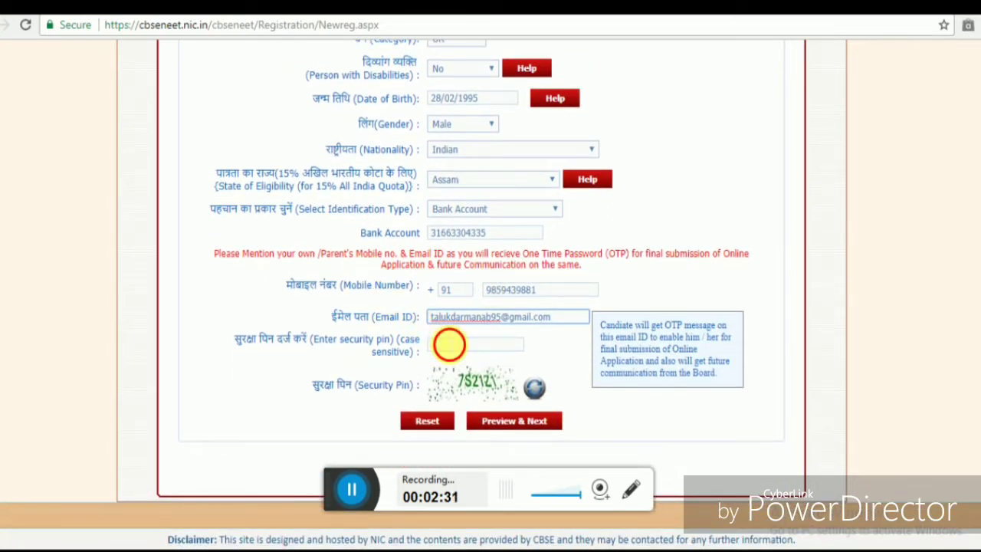
pyautogui.click(449, 344)
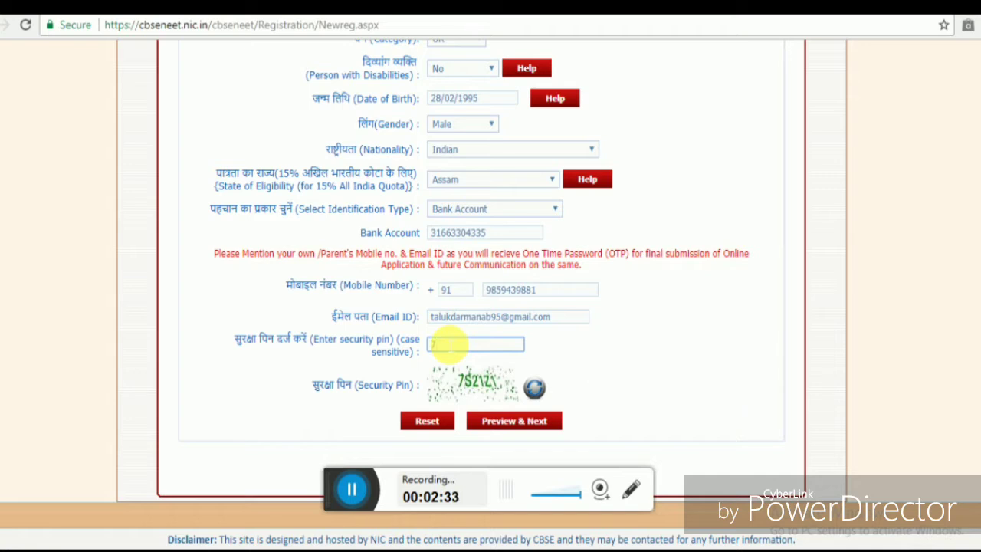
pyautogui.write('75')
# - Send the registration details to Preview & Next, then confirm them with Next
pyautogui.click(511, 423)
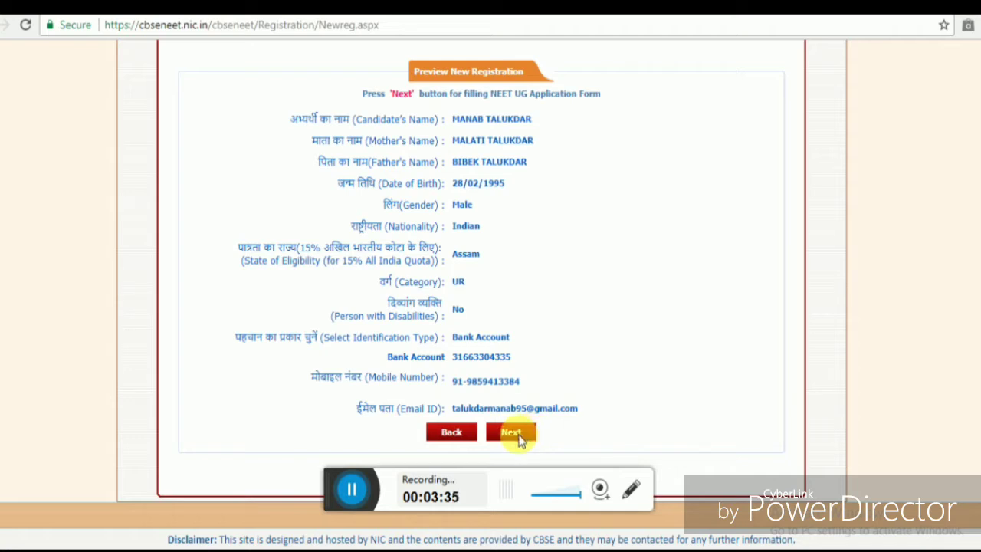
pyautogui.click(511, 433)
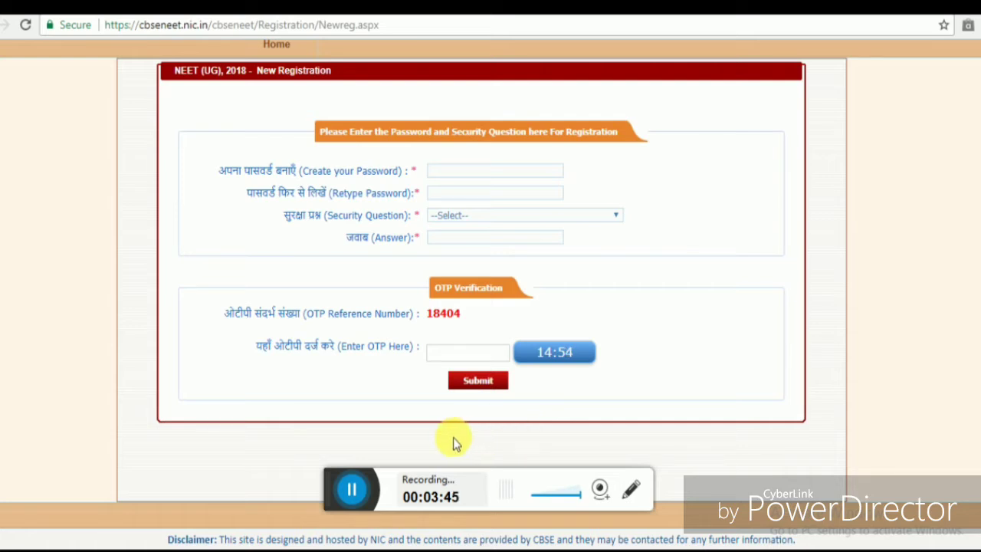
# - Log in on Candidate Login with the registration number and account password
pyautogui.click(354, 489)
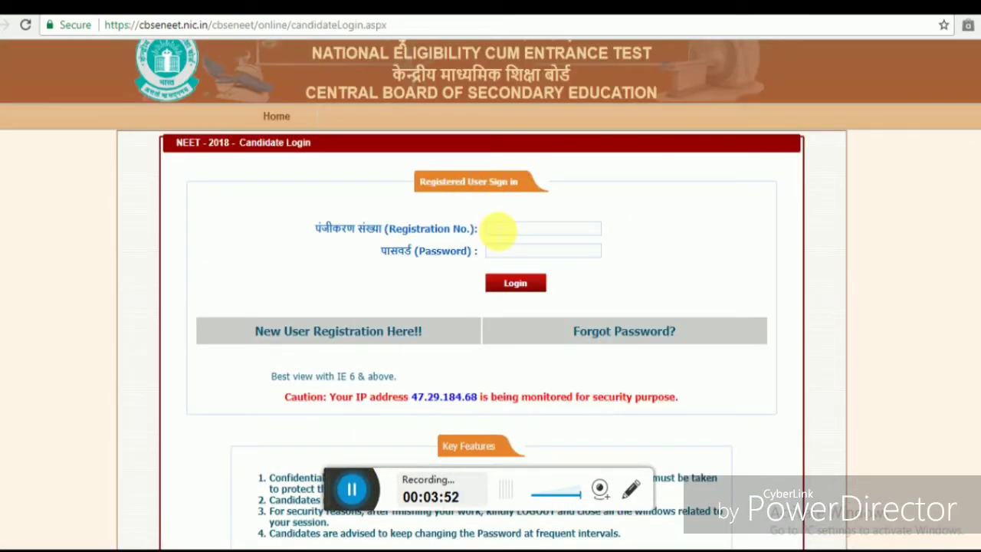
pyautogui.click(499, 229)
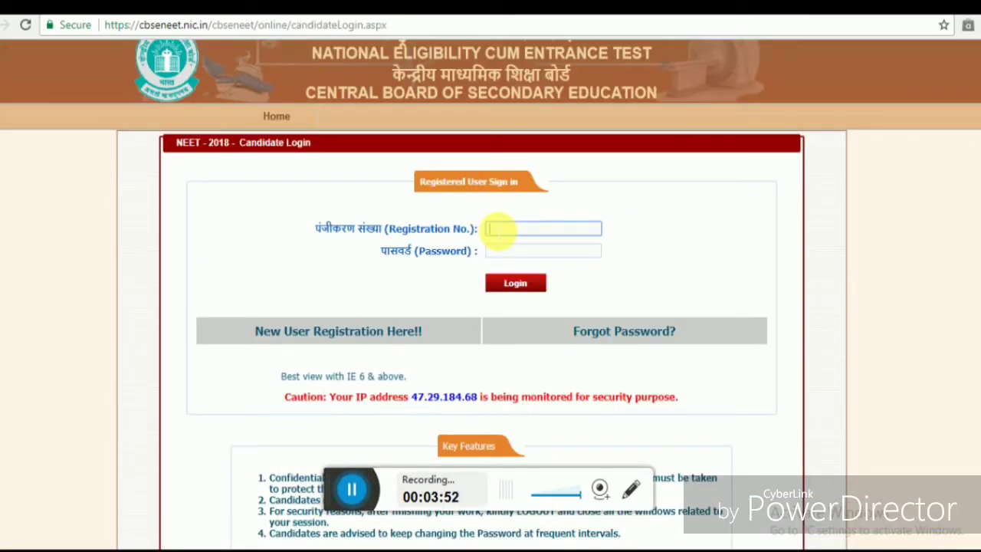
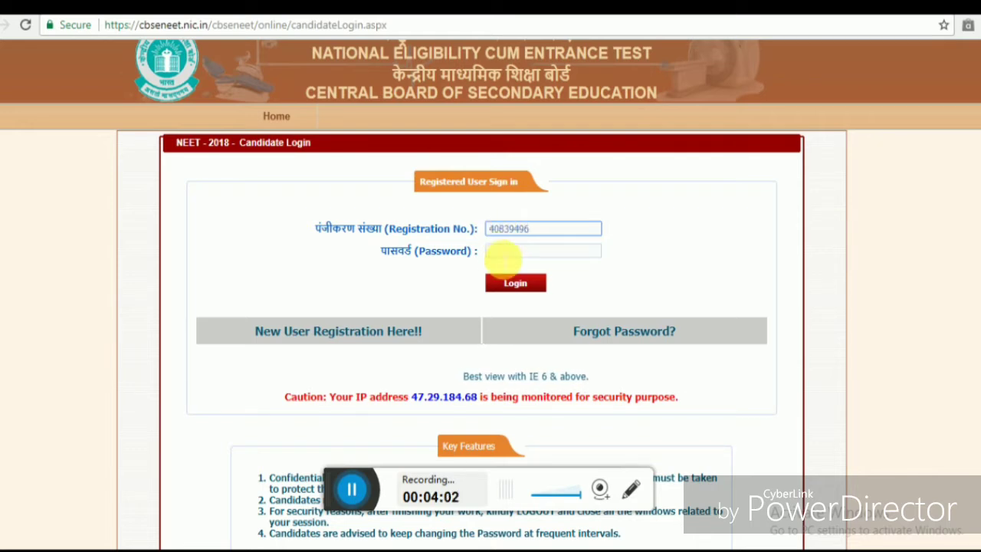
pyautogui.click(499, 253)
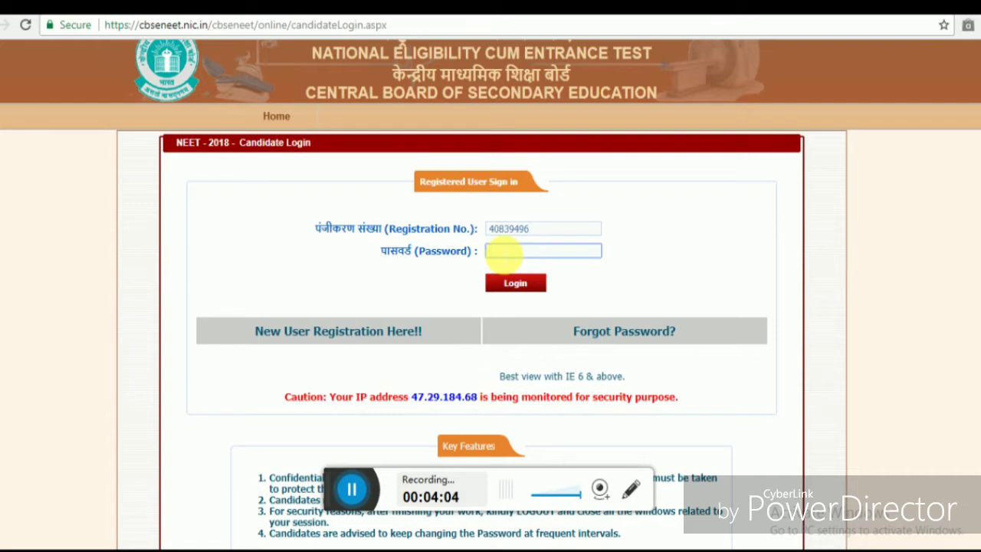
pyautogui.write('*******')
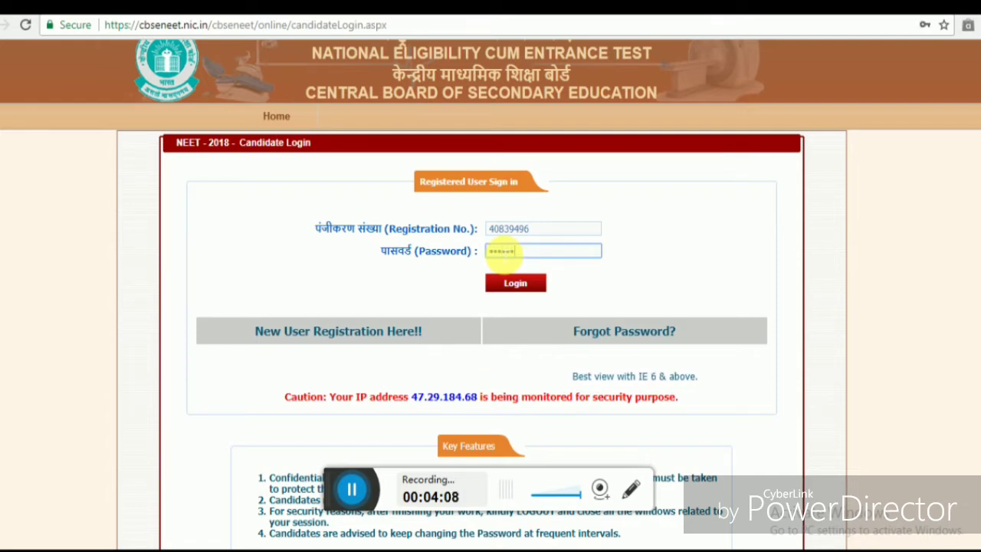
pyautogui.write('***')
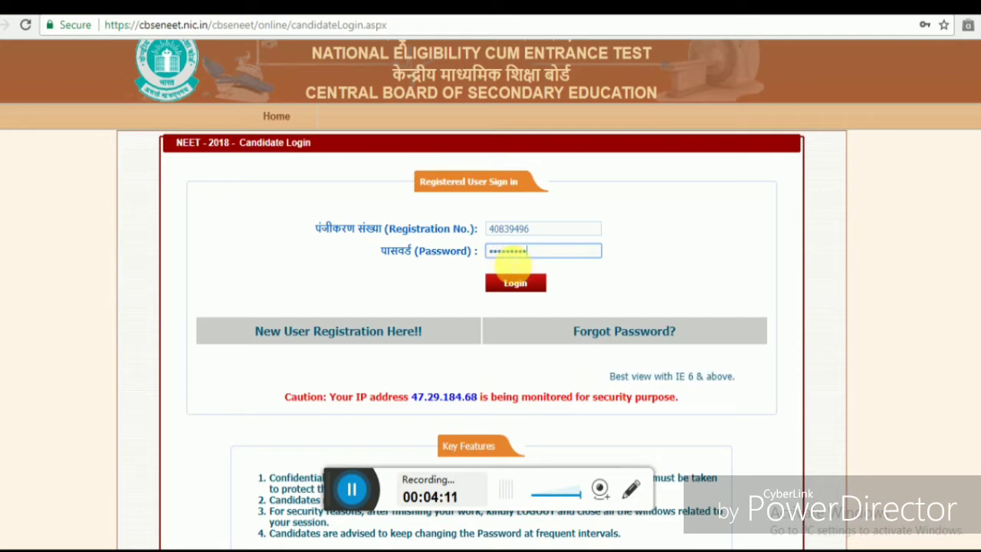
pyautogui.click(511, 285)
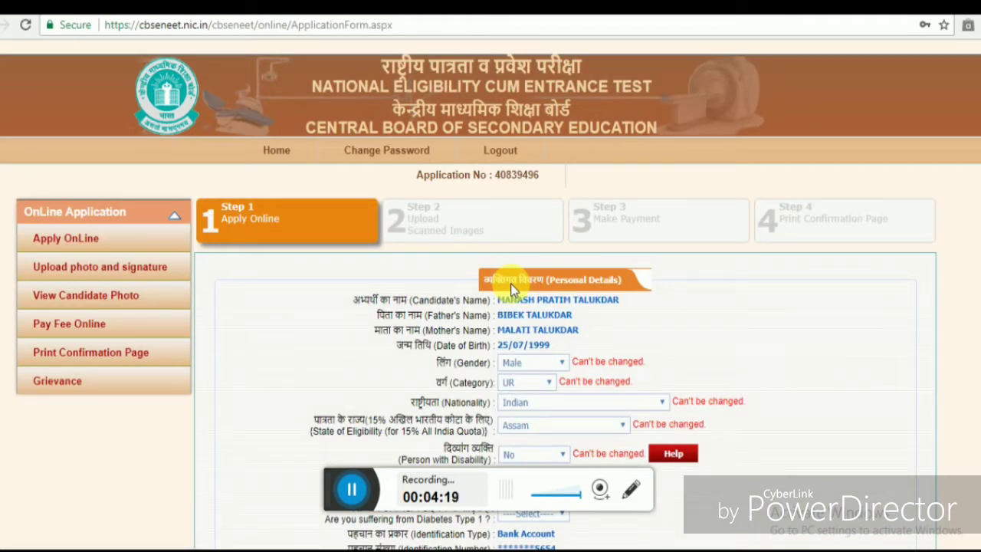
# - Go past the personal and exam-centre details to the Class 10th academic details section
pyautogui.scroll(-1, 512, 290)
pyautogui.scroll(-1, 511, 290)
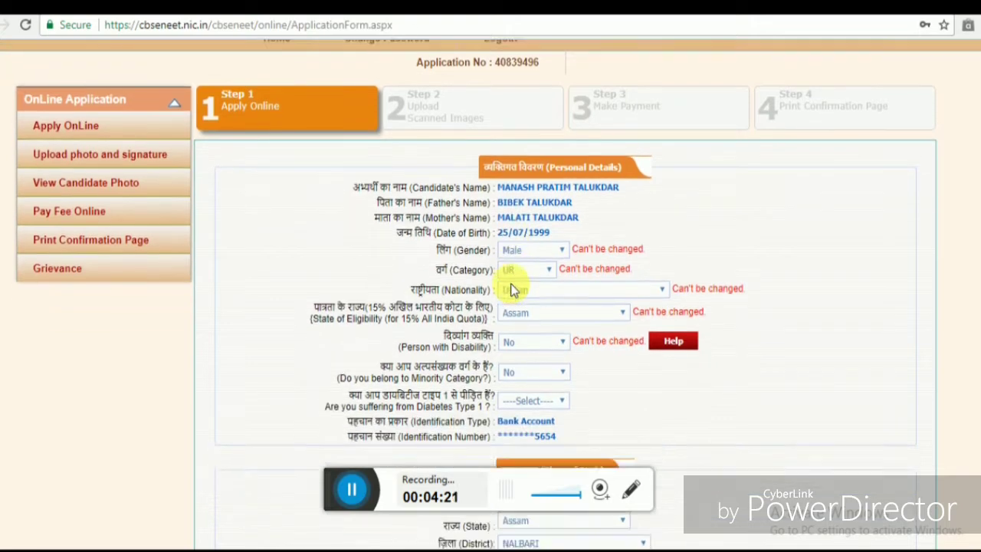
pyautogui.scroll(-3, 513, 291)
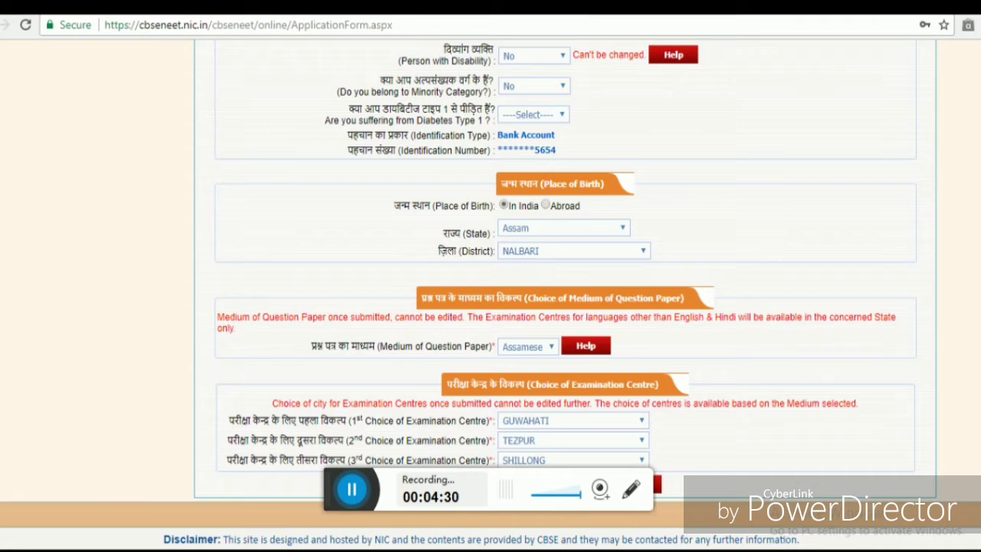
pyautogui.scroll(2, 491, 291)
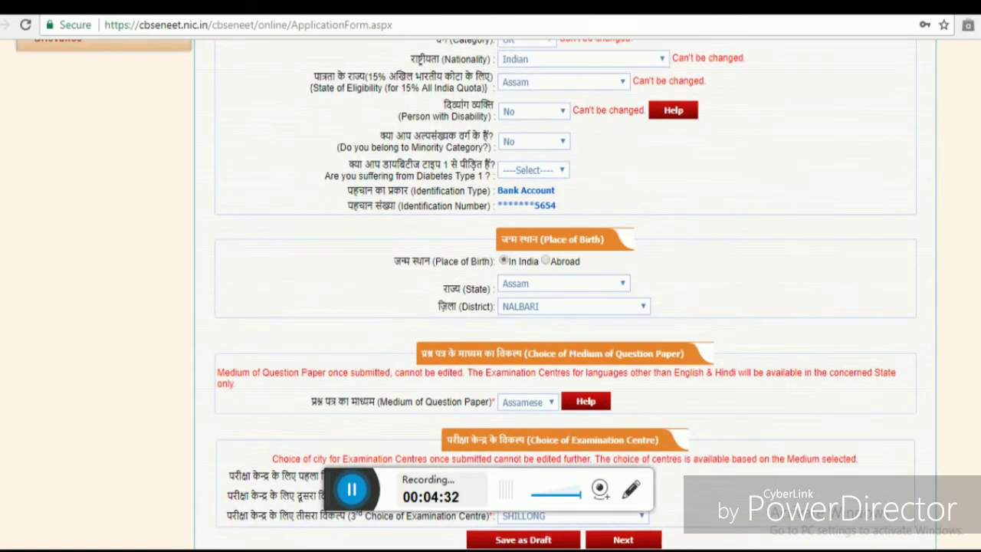
pyautogui.click(629, 540)
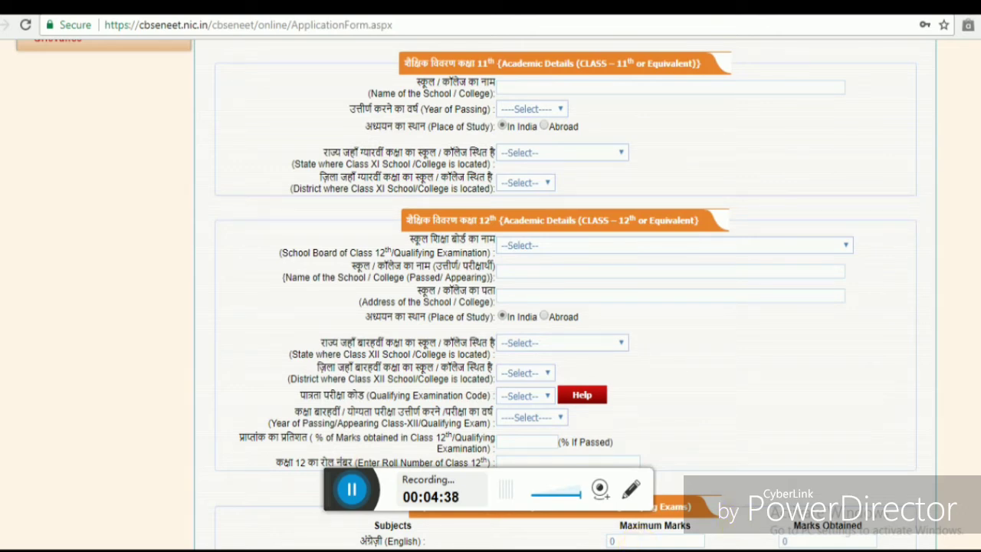
pyautogui.scroll(4, 490, 291)
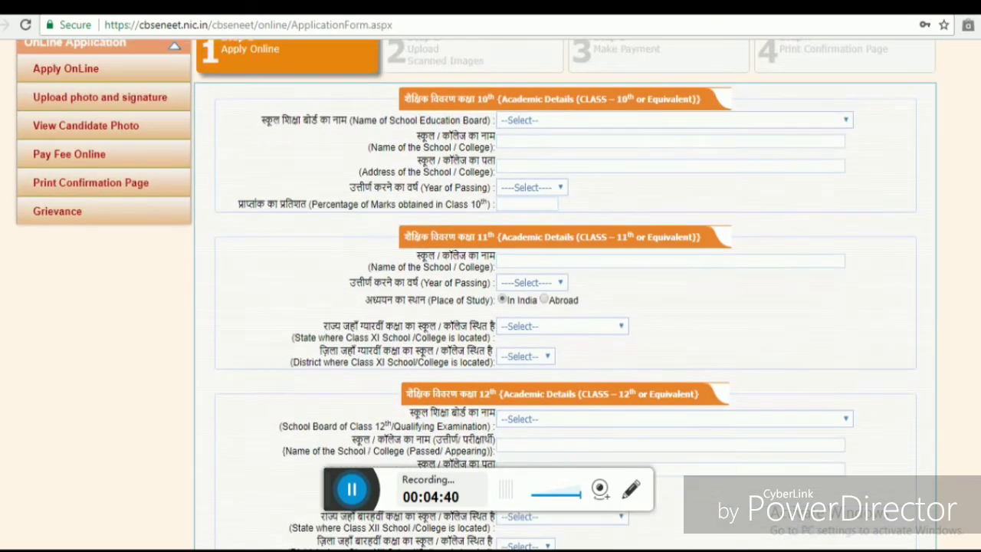
pyautogui.scroll(1, 491, 294)
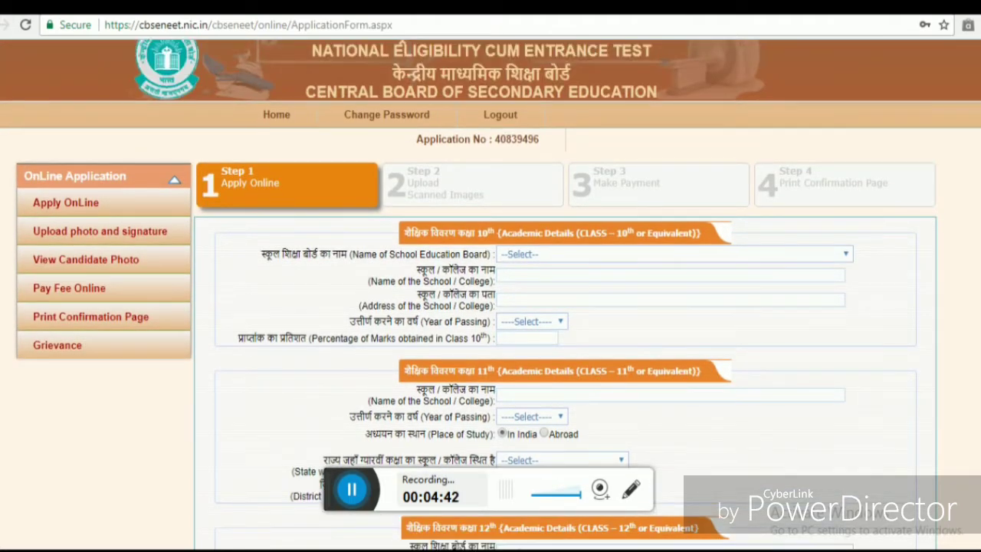
pyautogui.scroll(1, 491, 295)
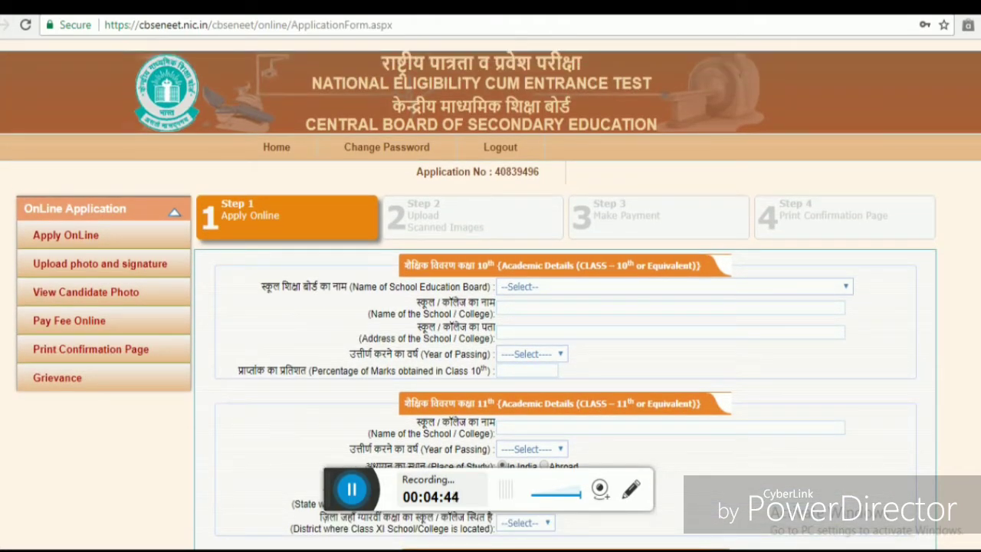
pyautogui.scroll(-2, 490, 294)
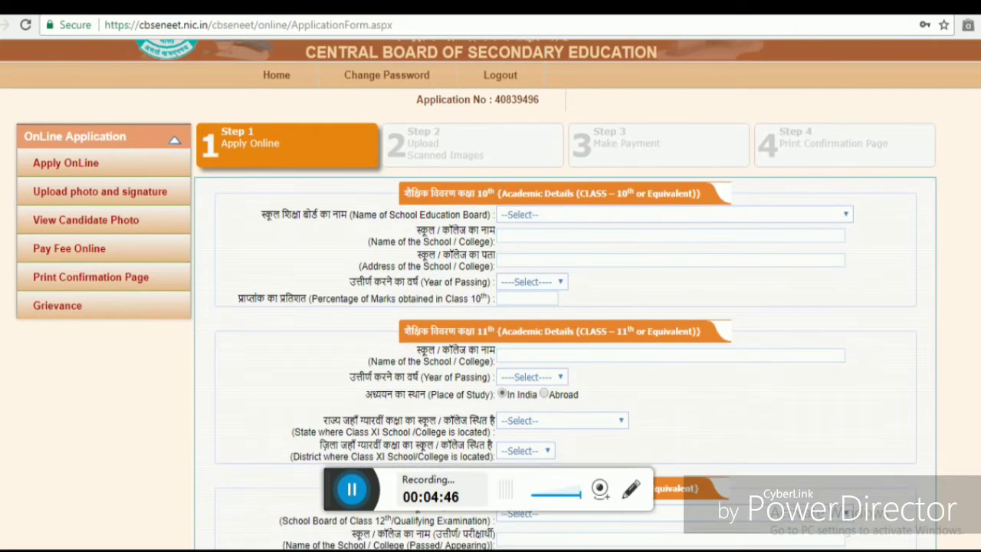
# - Set the Class 10 board to Other and name it 'Board Of Secondary Education. Assam'
pyautogui.click(626, 211)
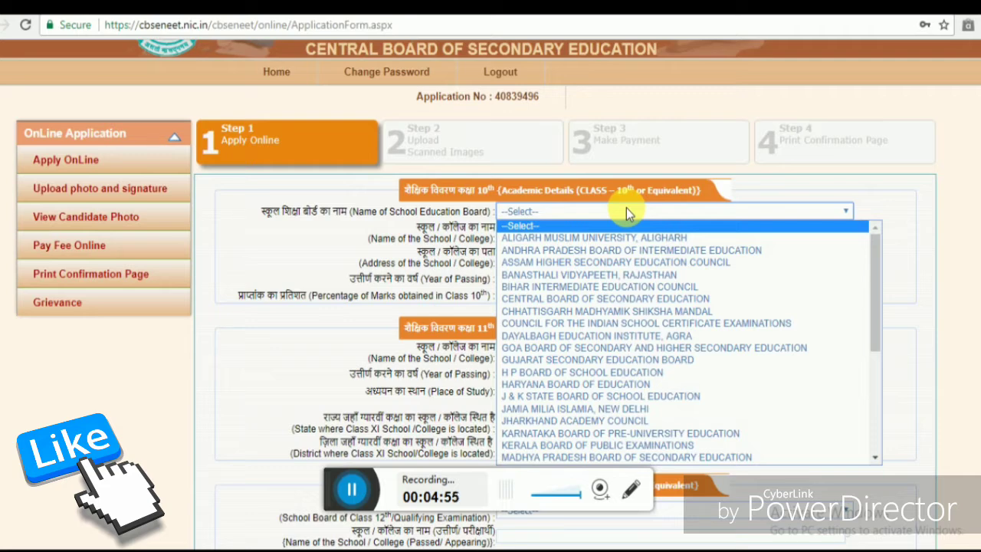
pyautogui.press('Down')
pyautogui.press('Down')
pyautogui.press('Down')
pyautogui.press('Down')
pyautogui.press('Down')
pyautogui.press('Down')
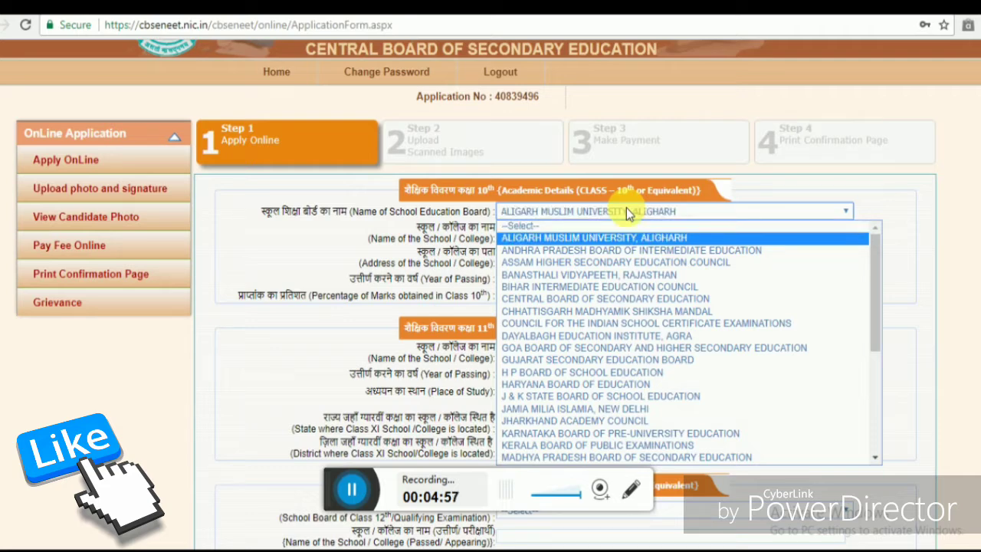
pyautogui.press('Down')
pyautogui.press('Down')
pyautogui.press('Down')
pyautogui.press('Down')
pyautogui.press('Down')
pyautogui.press('Down')
pyautogui.press('Down')
pyautogui.press('Down')
pyautogui.press('Down')
pyautogui.press('Down')
pyautogui.press('Down')
pyautogui.press('Down')
pyautogui.press('Down')
pyautogui.press('Down')
pyautogui.press('Down')
pyautogui.press('Down')
pyautogui.press('Down')
pyautogui.press('Down')
pyautogui.press('Down')
pyautogui.press('Down')
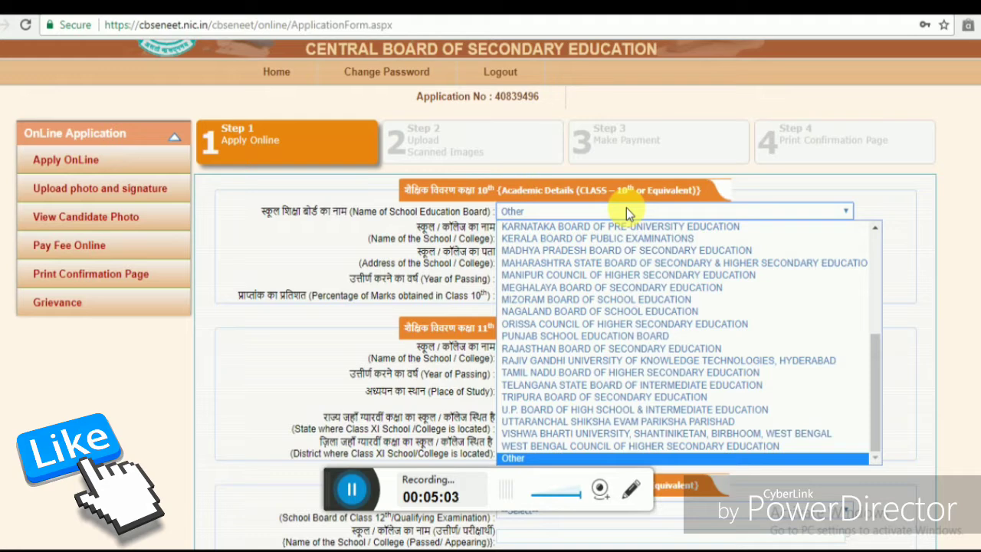
pyautogui.press('Return')
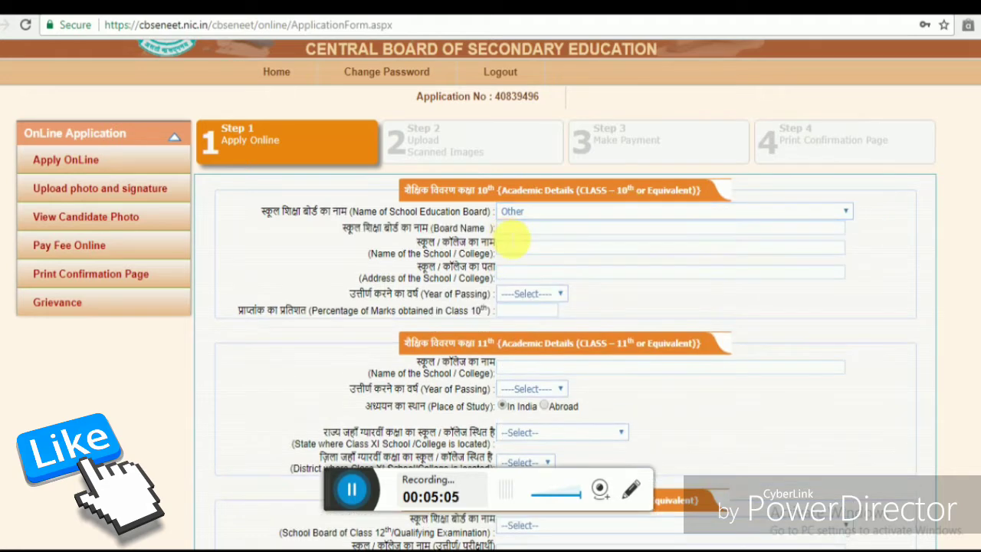
pyautogui.click(512, 234)
pyautogui.write('Boa')
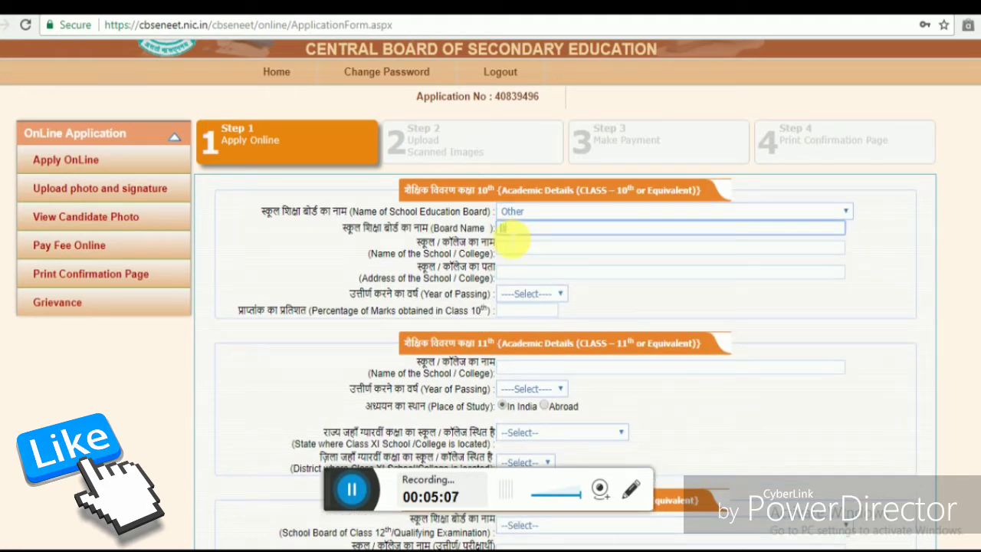
pyautogui.write('rd Of Seco')
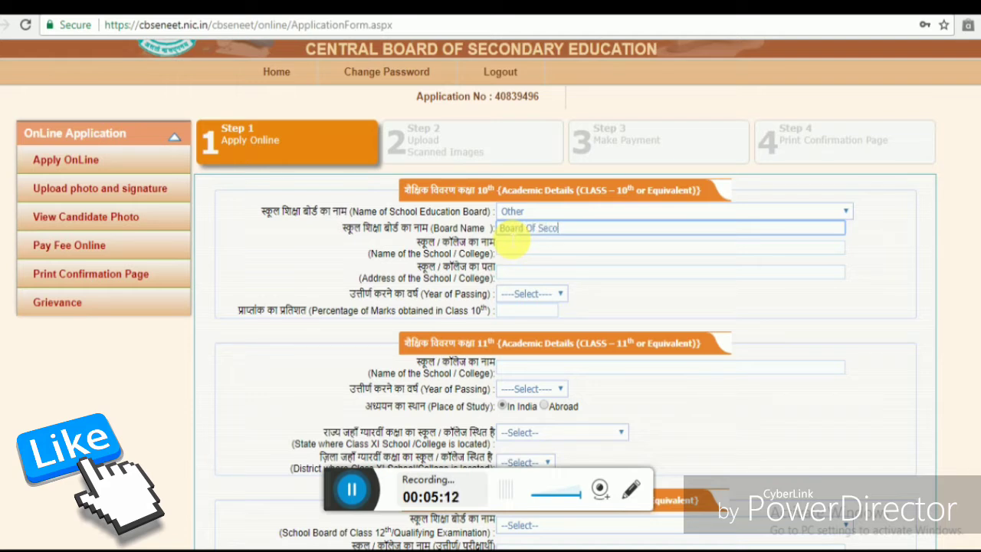
pyautogui.write('ndary Education')
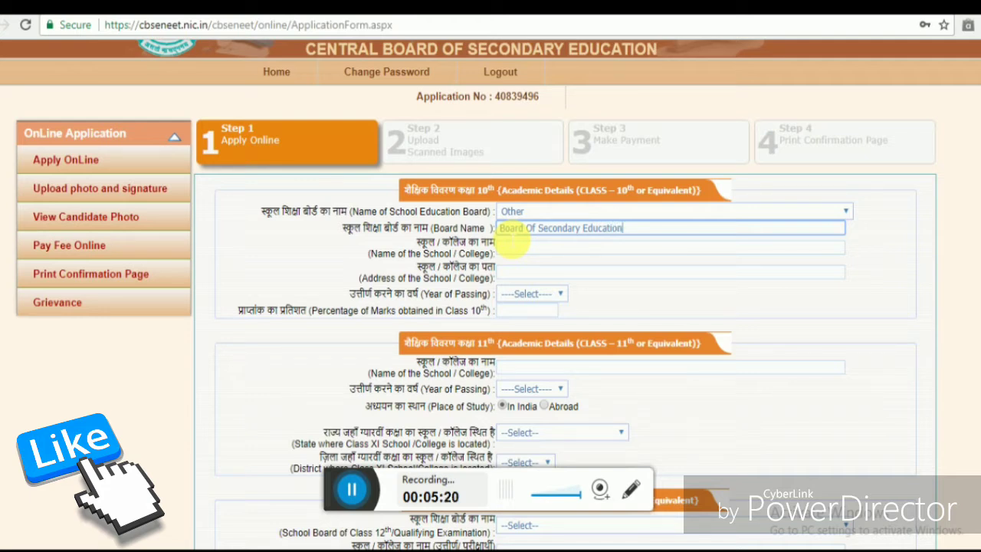
pyautogui.write('. Assam')
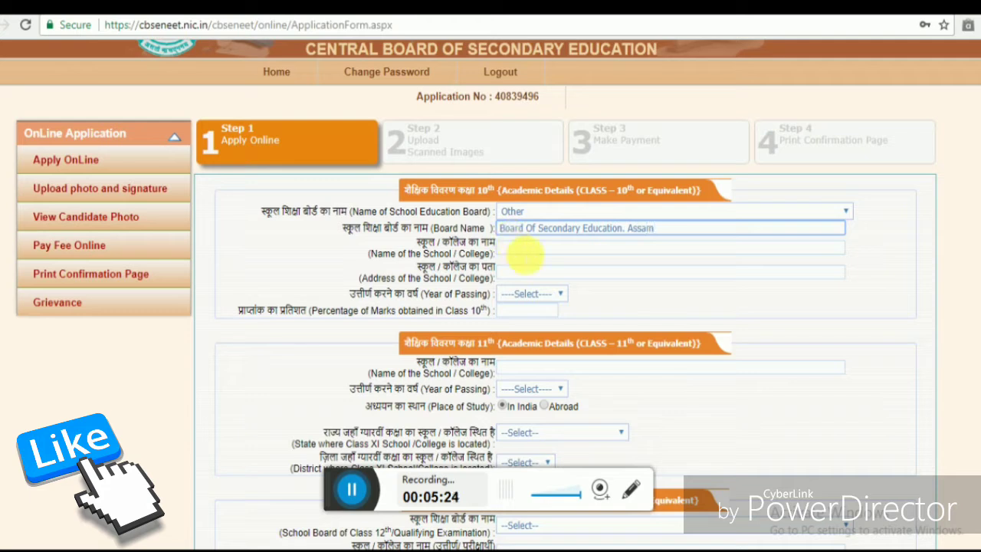
# - Start entering 'Kamarkuchi High' as the Class 10 school name
pyautogui.click(527, 258)
pyautogui.write('K')
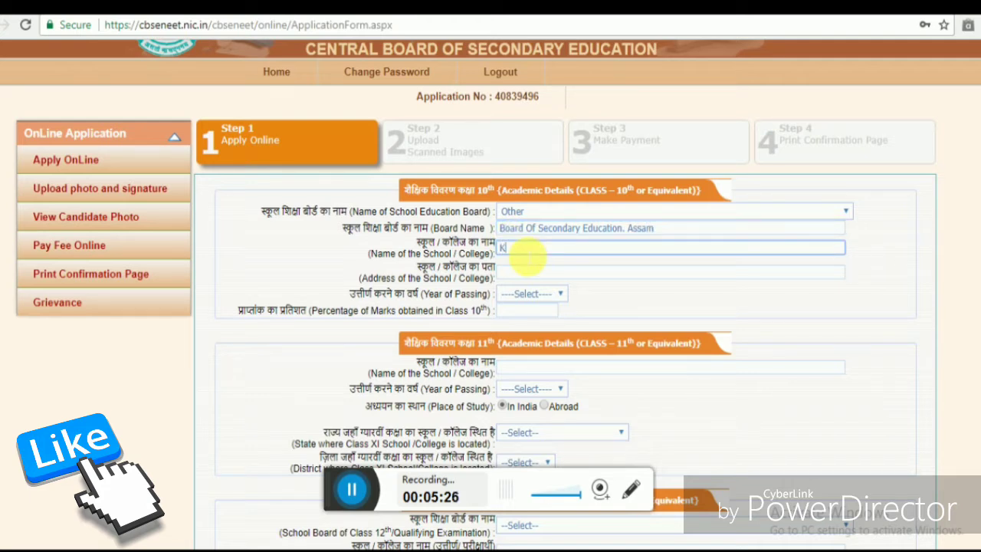
pyautogui.write('amarkuchi Hig')
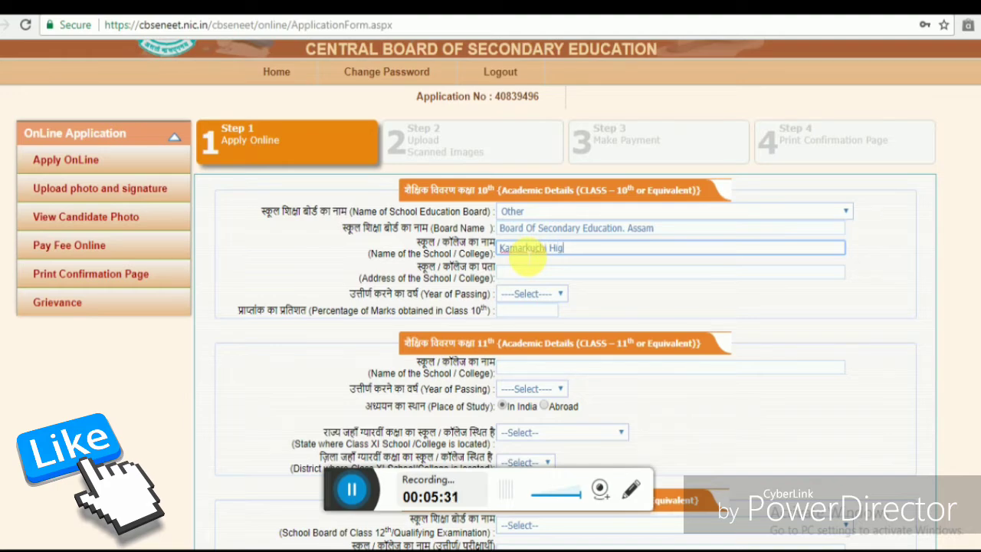
pyautogui.write('h')
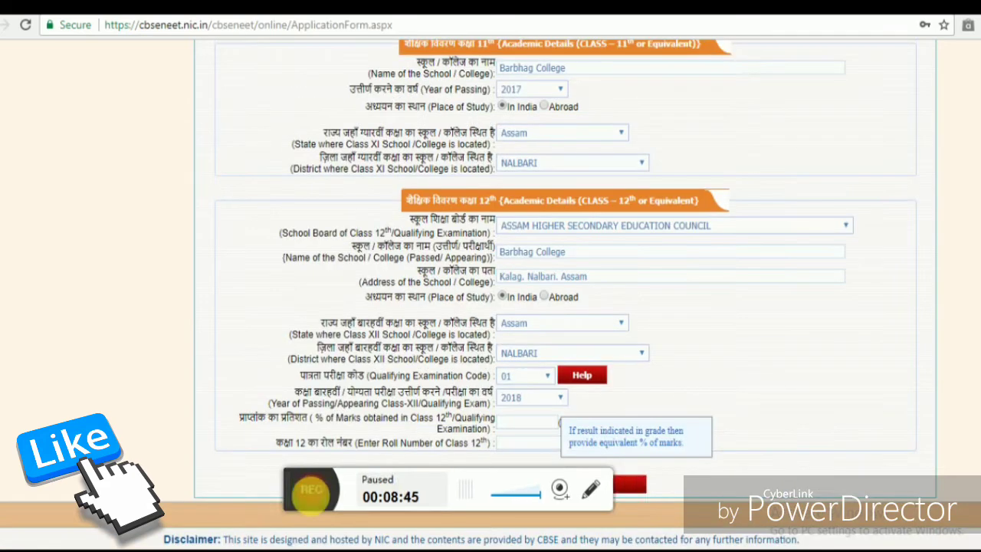
# - Type the candidate's Class 12 roll number into the 'Enter Roll Number of Class 12th' box
pyautogui.click(352, 488)
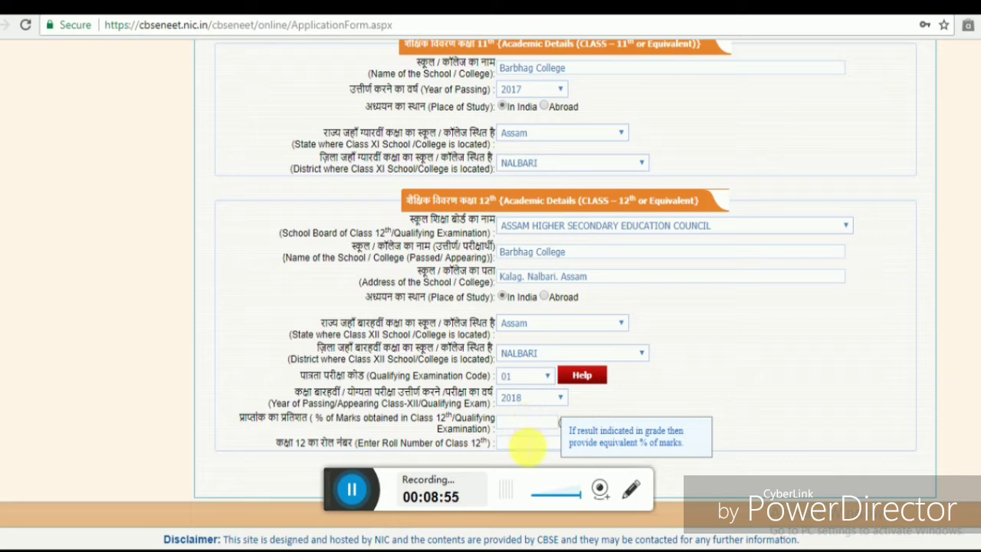
pyautogui.click(527, 444)
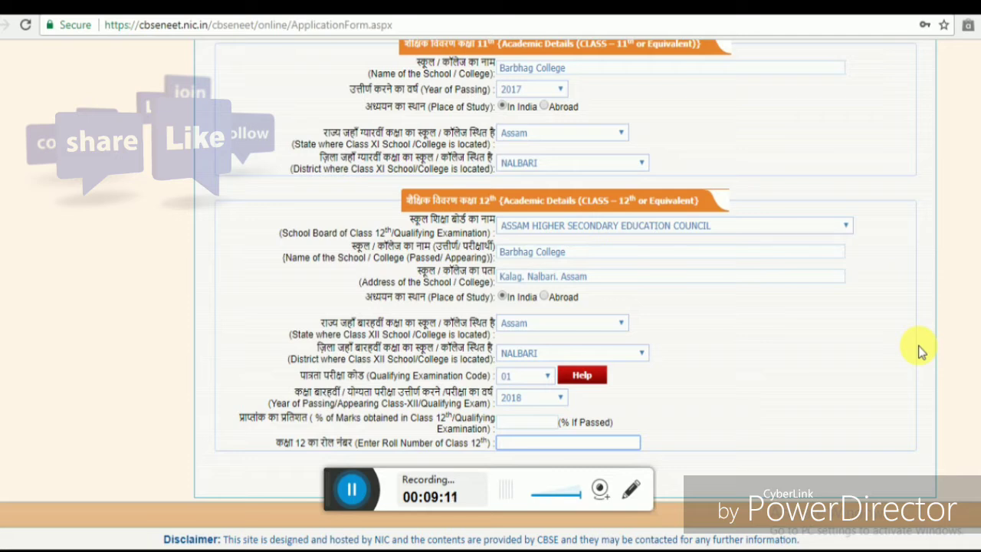
pyautogui.write('0672')
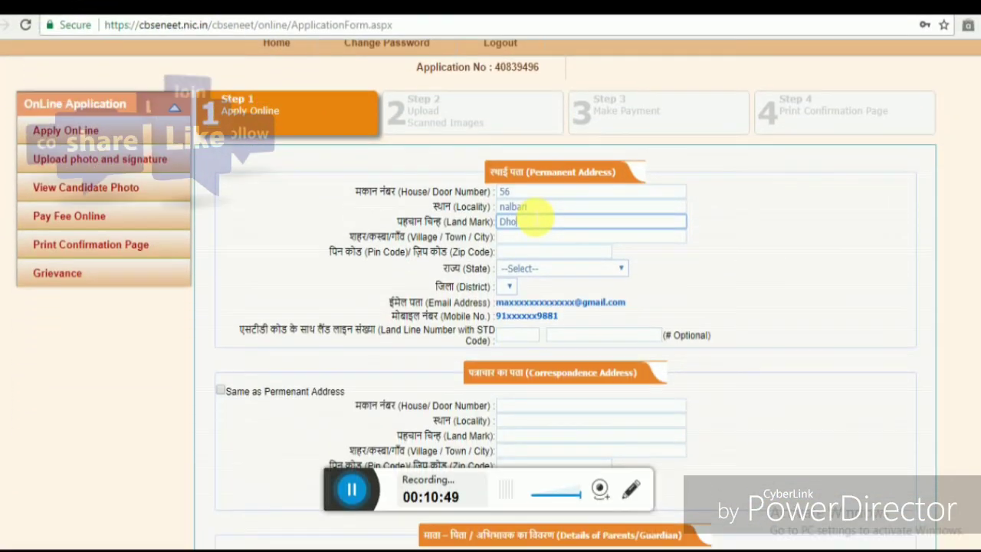
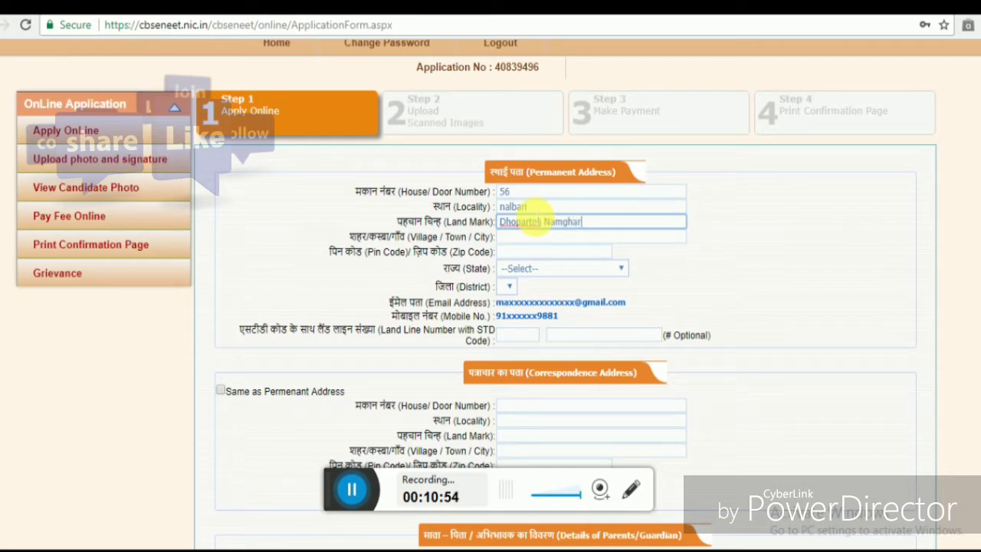
# - Fill in the permanent address's landmark, village/town and PIN code
pyautogui.click(528, 238)
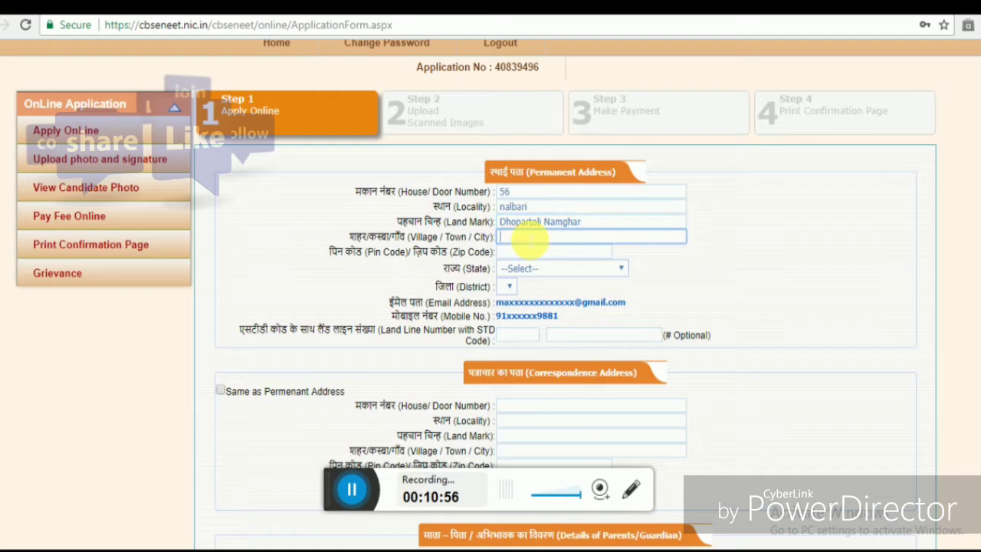
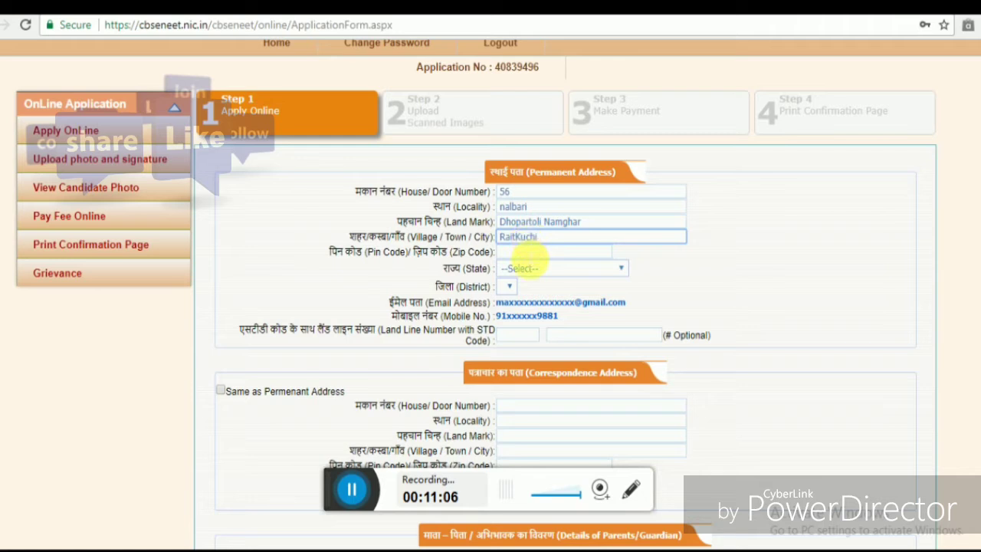
pyautogui.press('Tab')
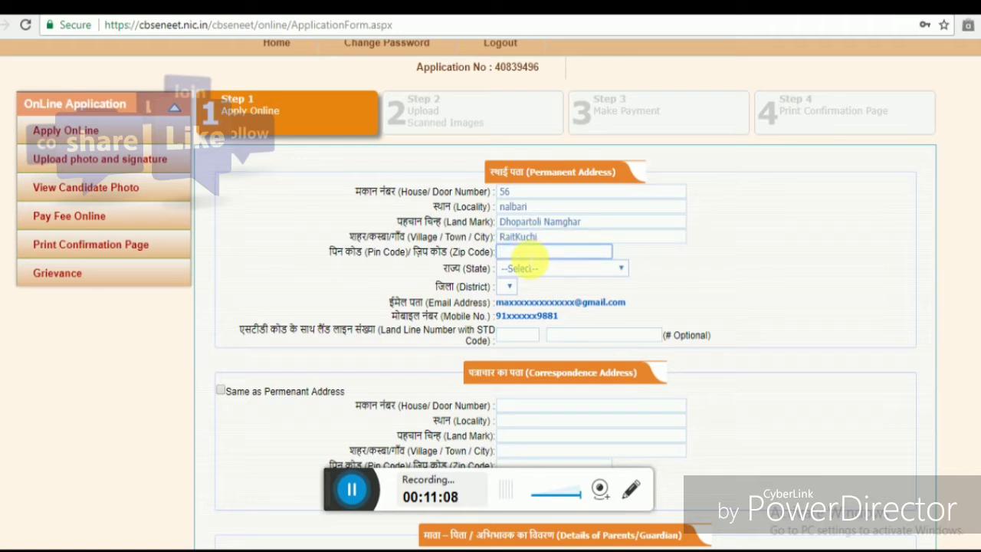
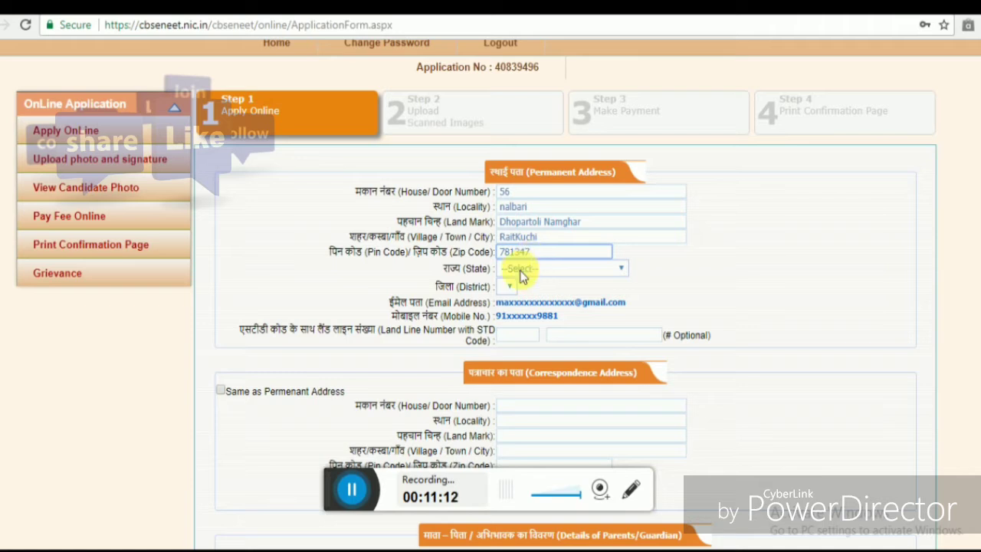
# - Choose Assam as the state and NALBARI as the district
pyautogui.click(524, 270)
pyautogui.click(515, 331)
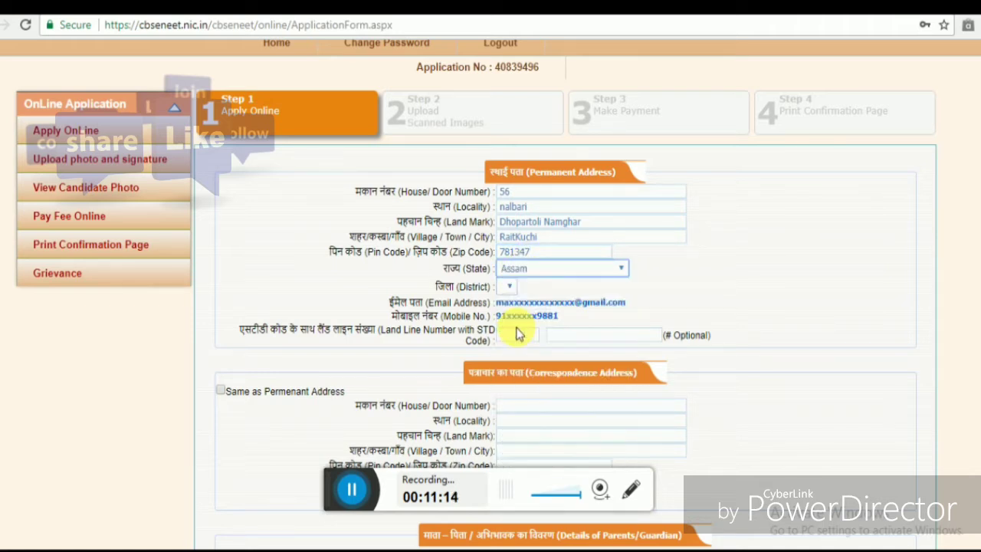
pyautogui.click(520, 292)
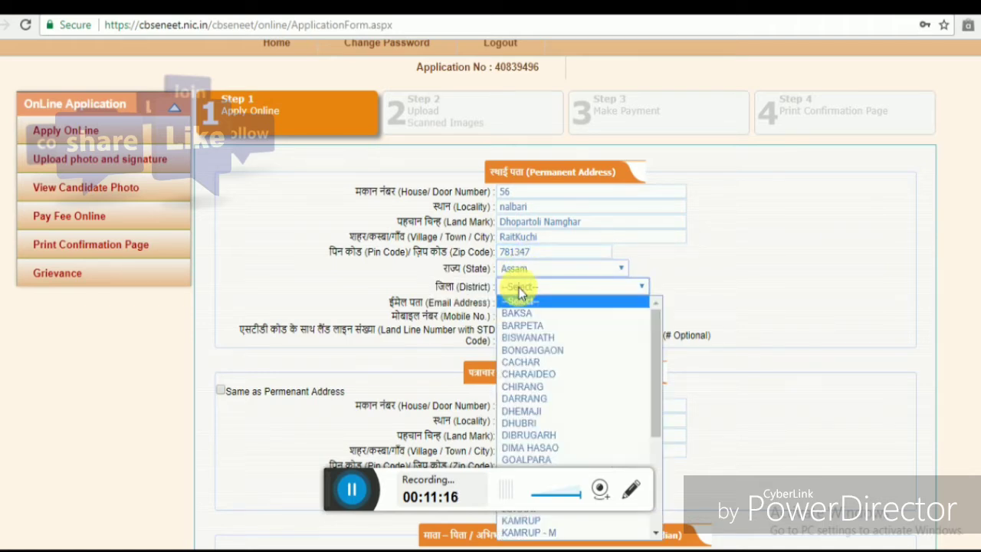
pyautogui.write('nal')
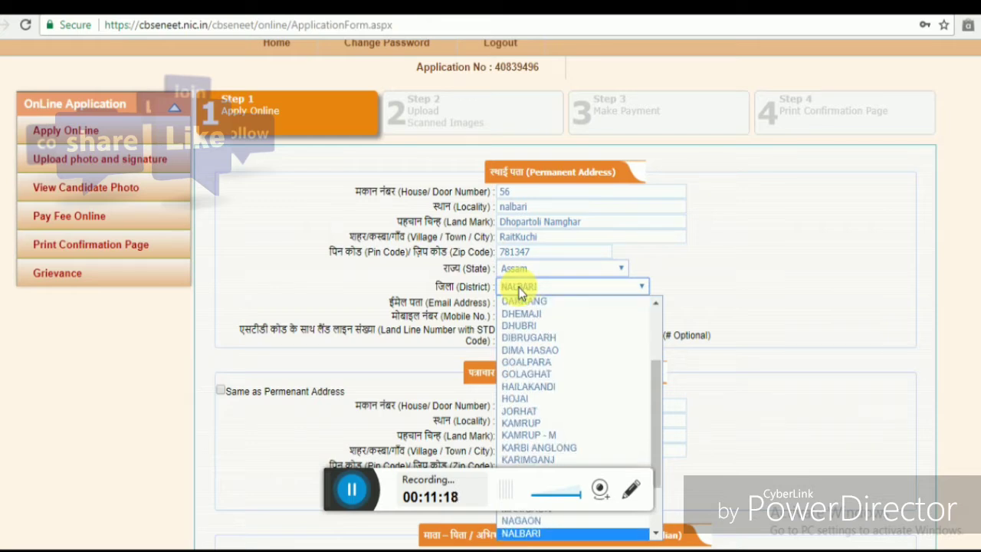
pyautogui.press('Return')
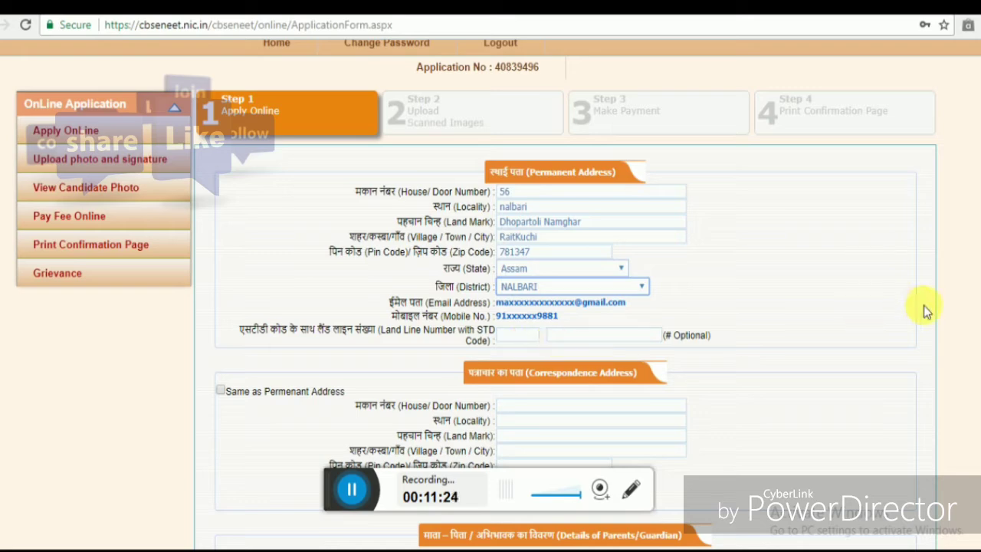
# - Tick 'Same as Permanent Address' so the correspondence address copies the permanent one
pyautogui.scroll(-2, 924, 308)
pyautogui.scroll(-1, 610, 238)
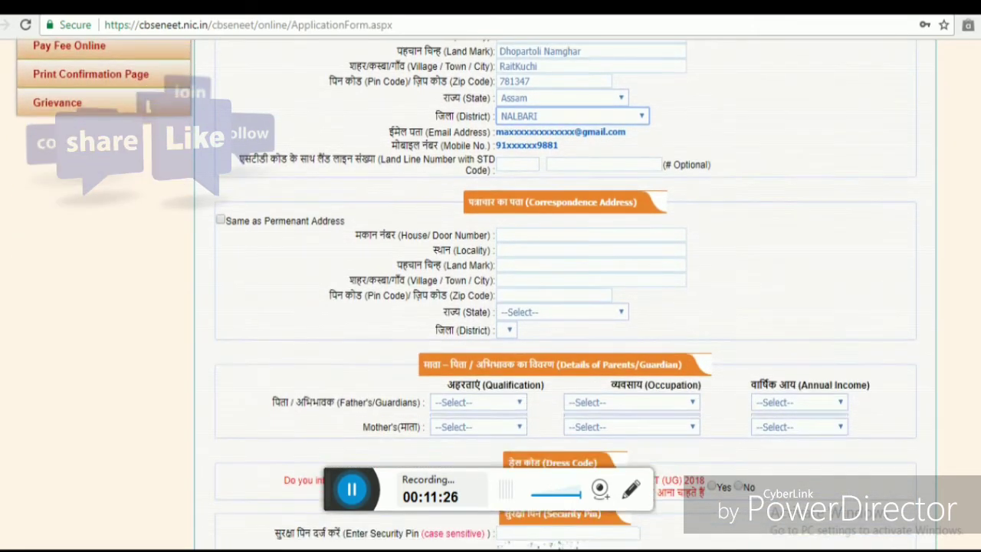
pyautogui.click(220, 208)
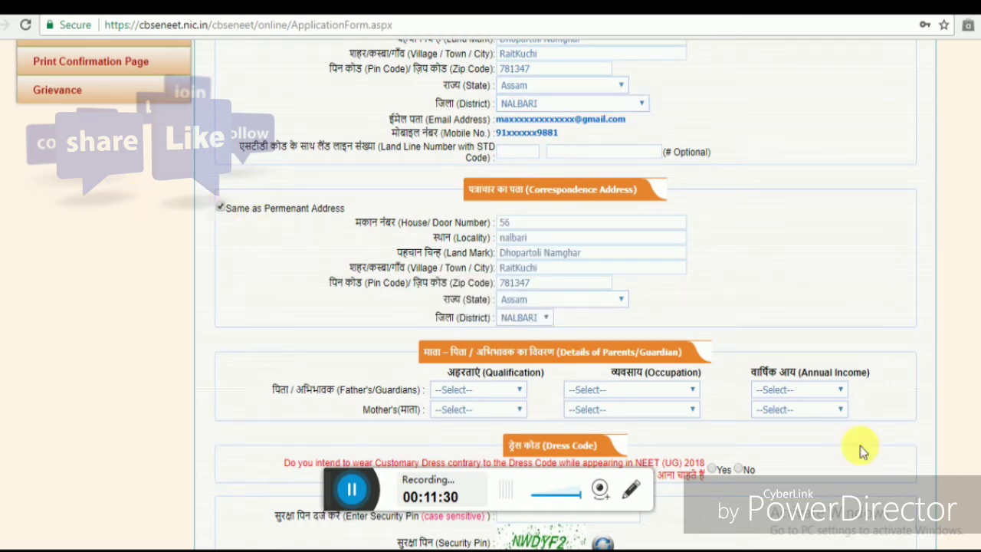
pyautogui.scroll(-1, 947, 420)
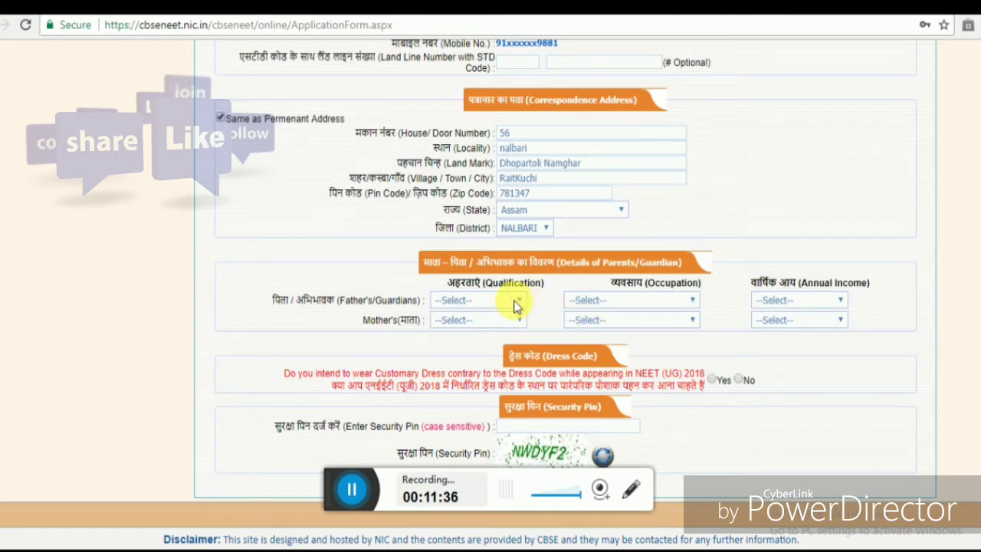
pyautogui.click(515, 303)
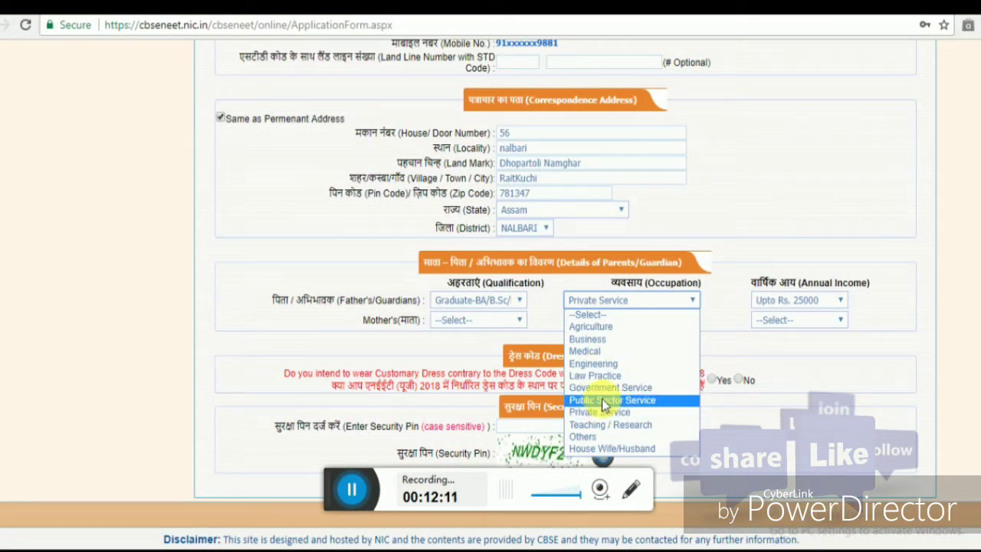
pyautogui.click(602, 389)
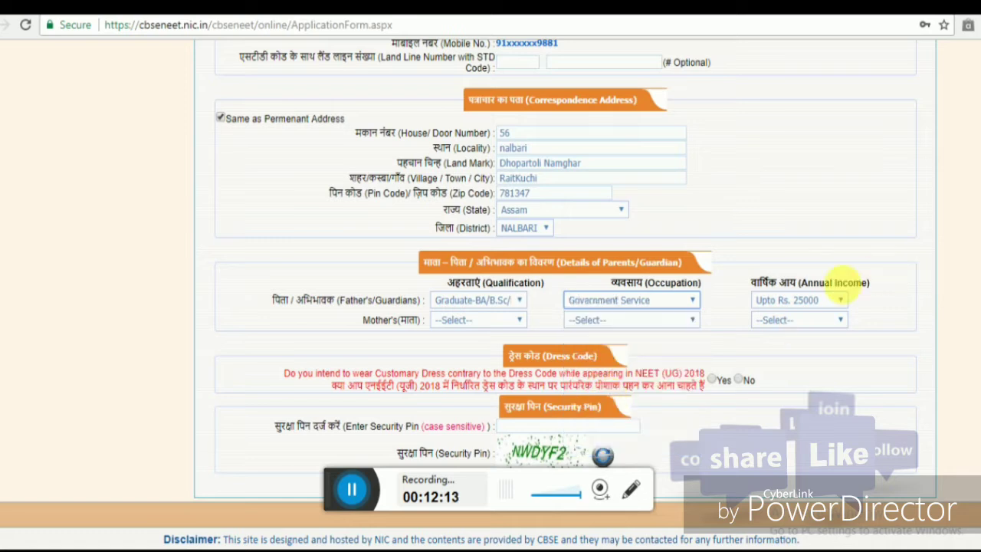
pyautogui.click(841, 302)
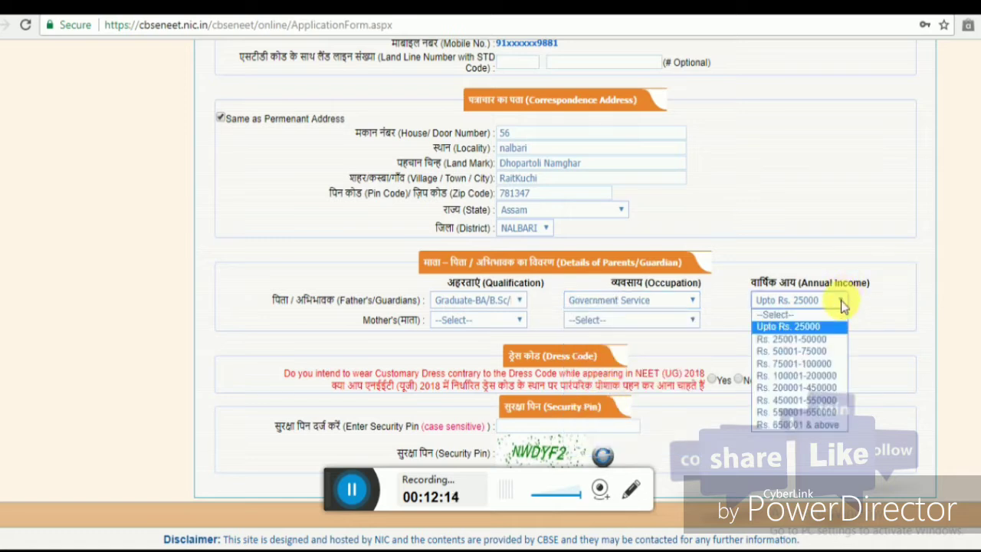
pyautogui.click(814, 341)
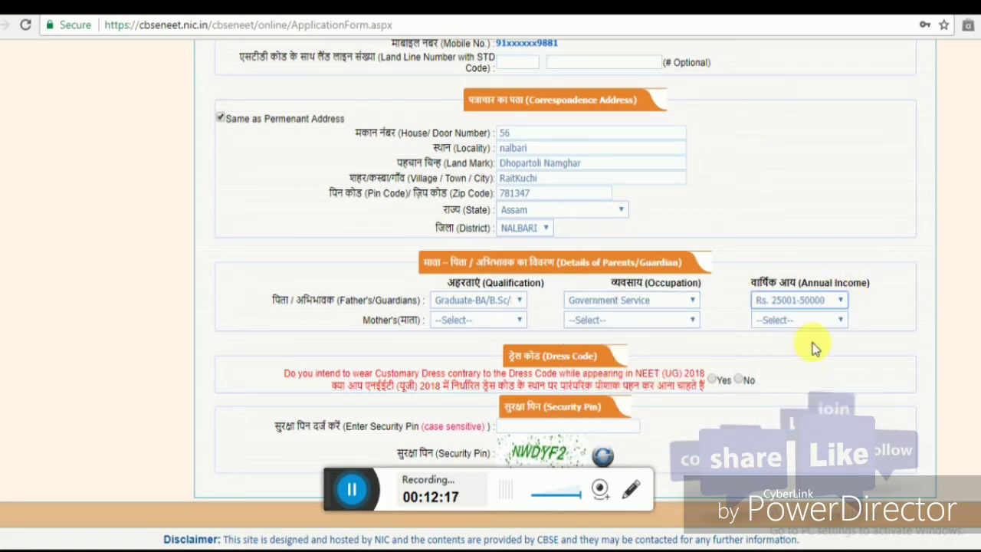
# - Set the mother's details: Class X & Class XII, occupation Others, income Upto Rs. 25000
pyautogui.click(467, 325)
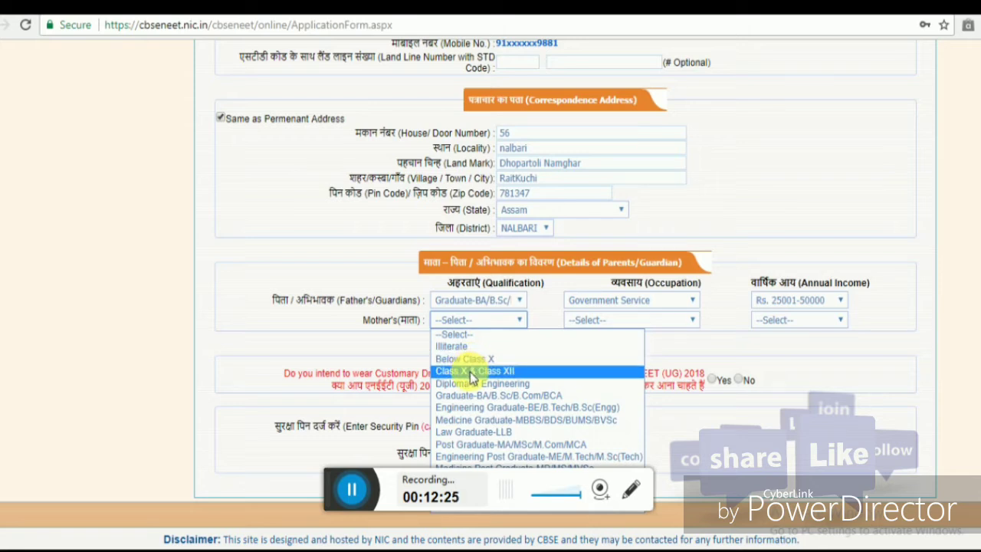
pyautogui.click(471, 371)
pyautogui.click(663, 324)
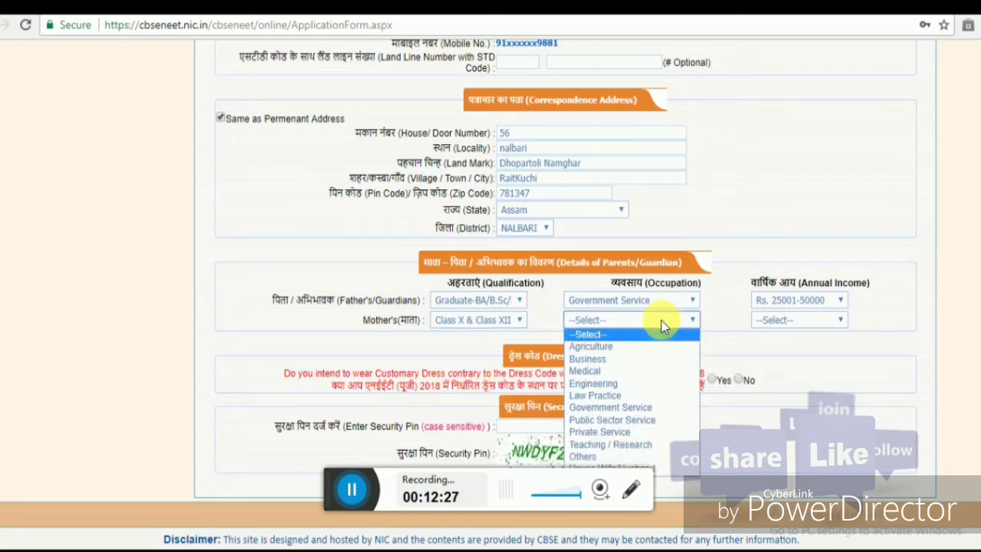
pyautogui.click(597, 457)
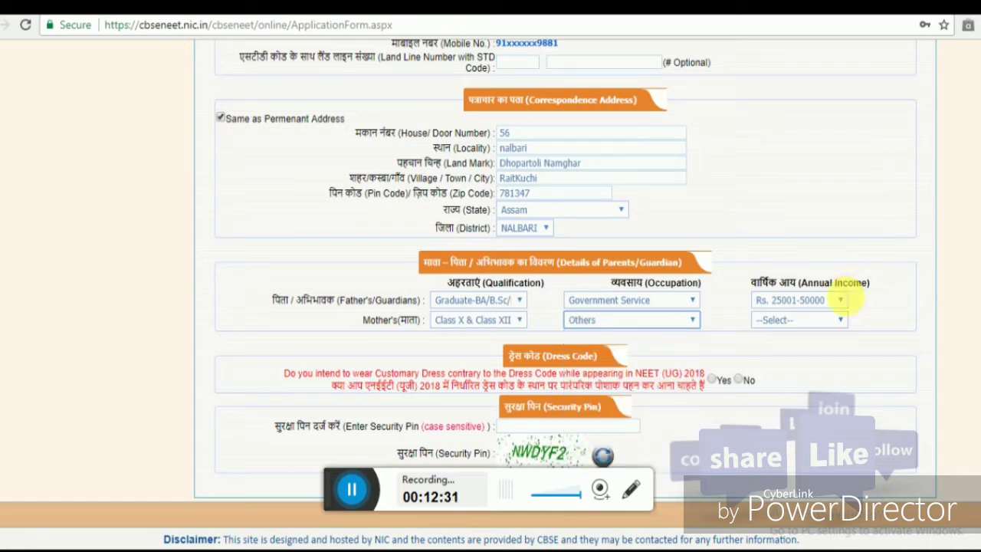
pyautogui.click(828, 326)
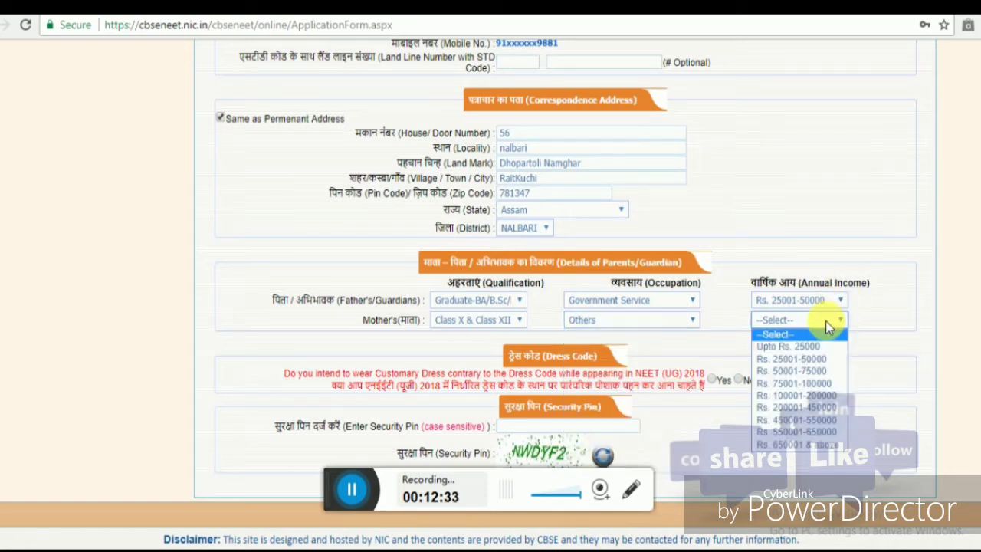
pyautogui.click(797, 338)
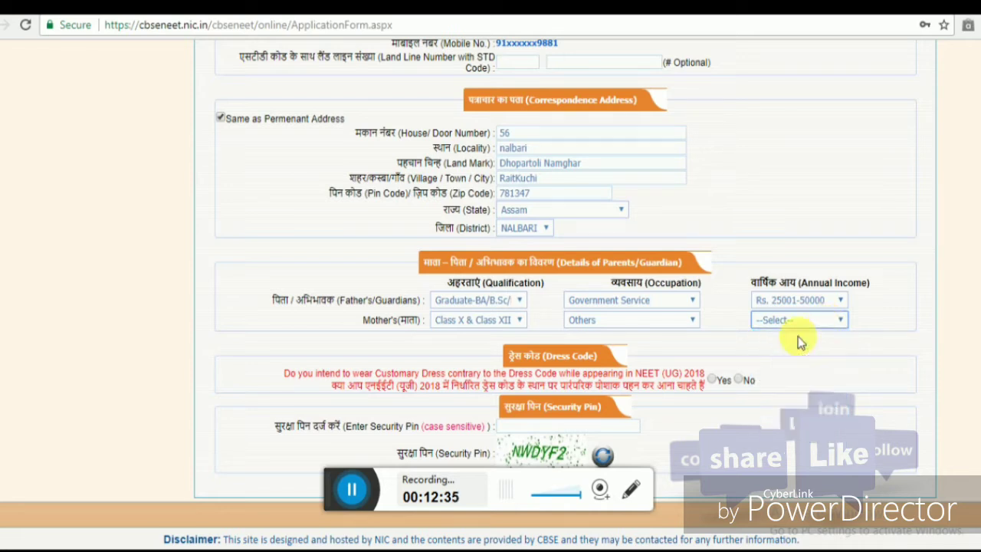
pyautogui.click(796, 319)
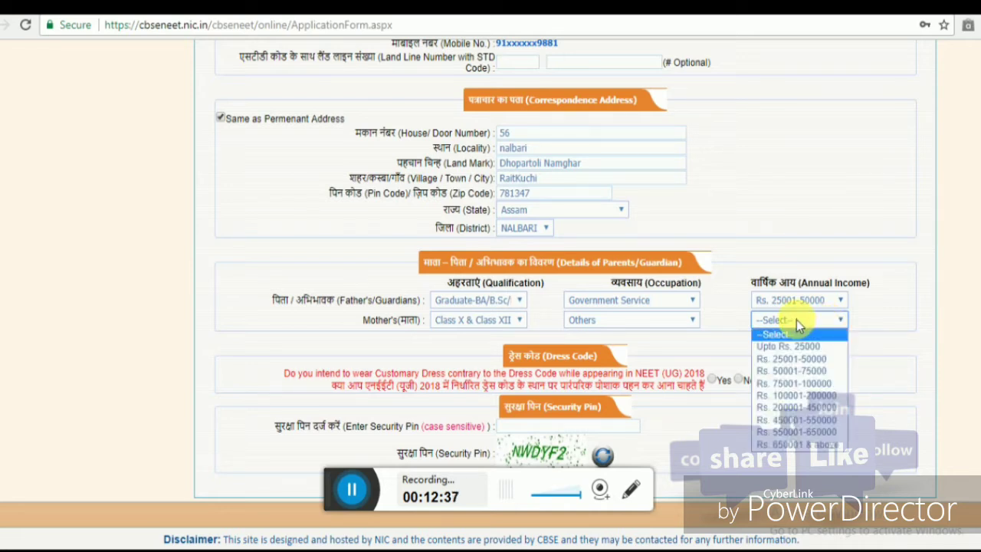
pyautogui.click(796, 320)
pyautogui.click(796, 320)
pyautogui.click(790, 347)
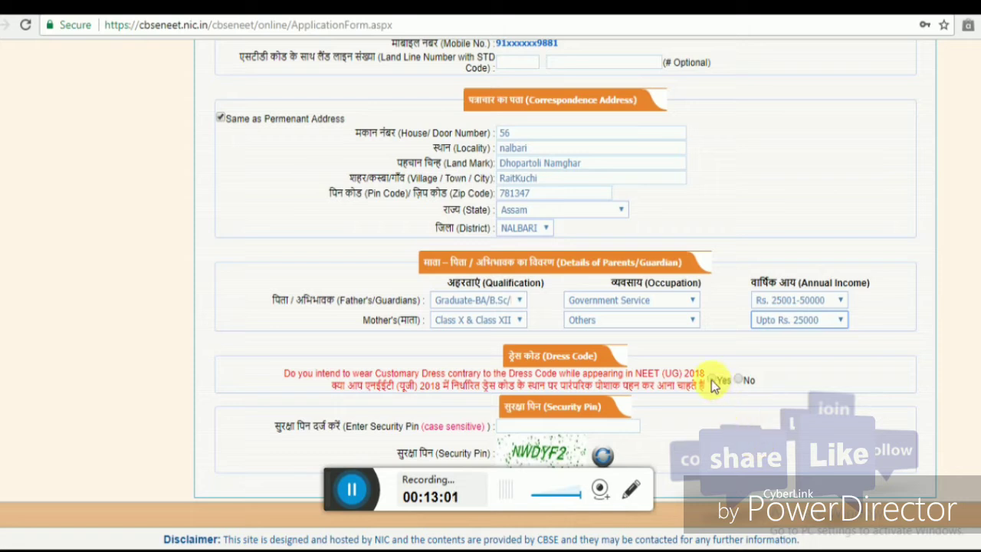
# - Answer No to the customary dress question and enter the security pin shown in the image
pyautogui.click(741, 381)
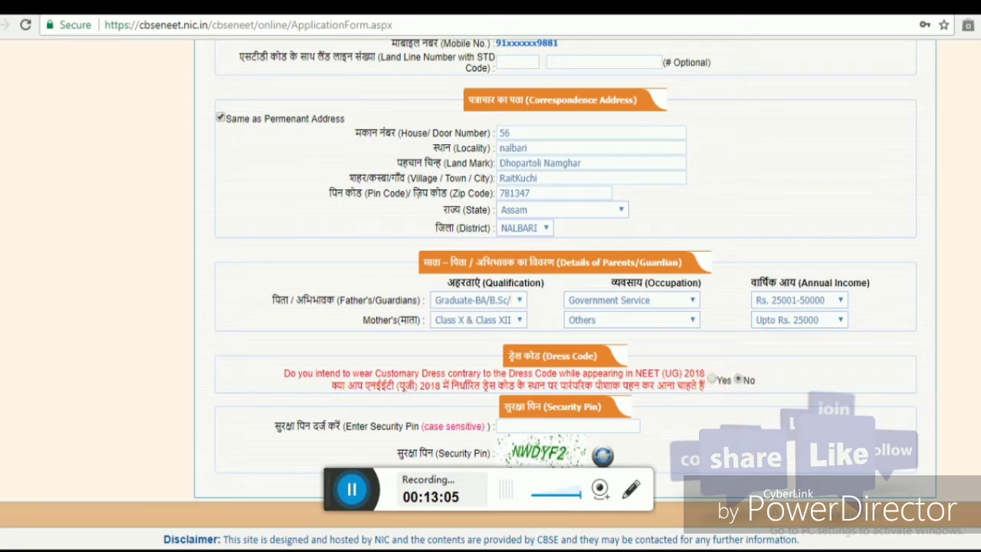
pyautogui.click(545, 426)
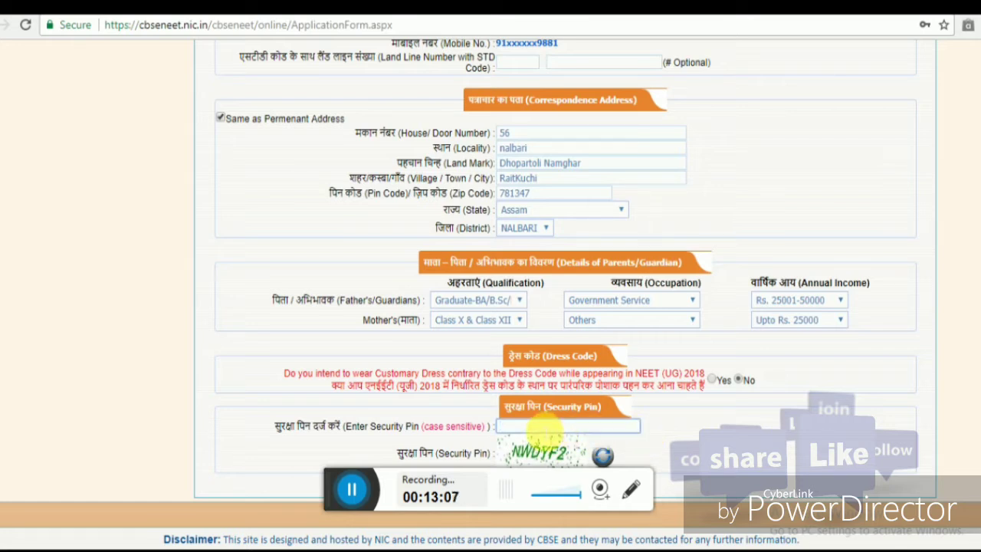
pyautogui.write('NW')
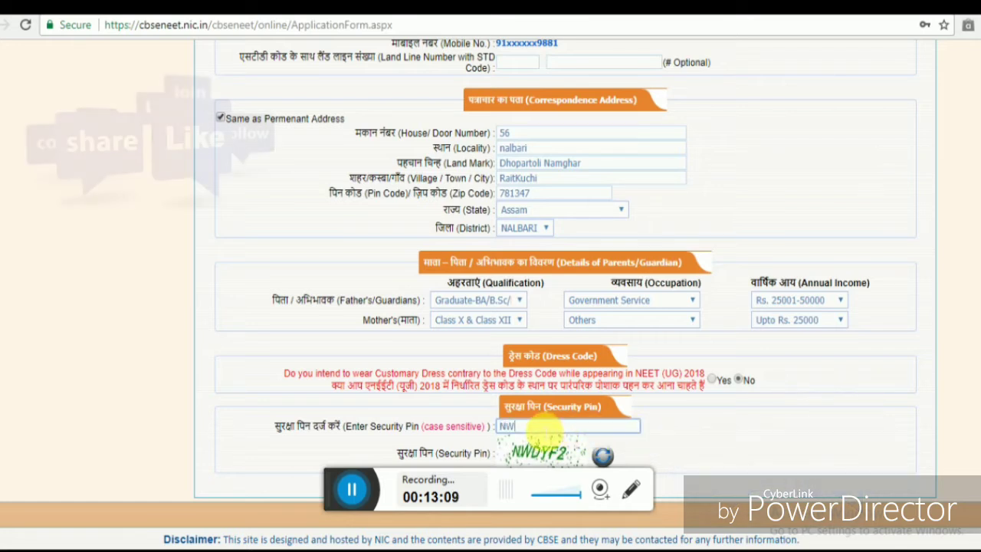
pyautogui.write('D')
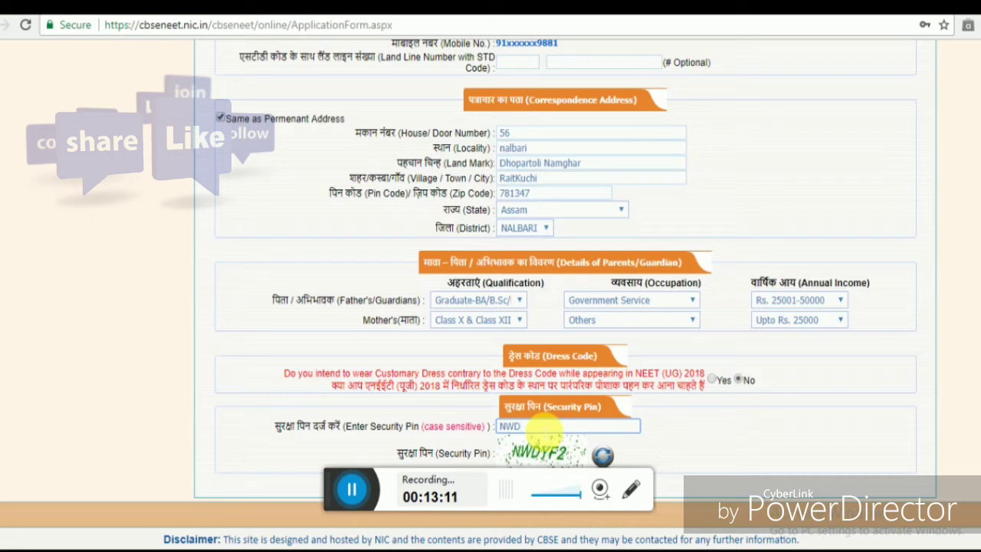
pyautogui.write('YF2')
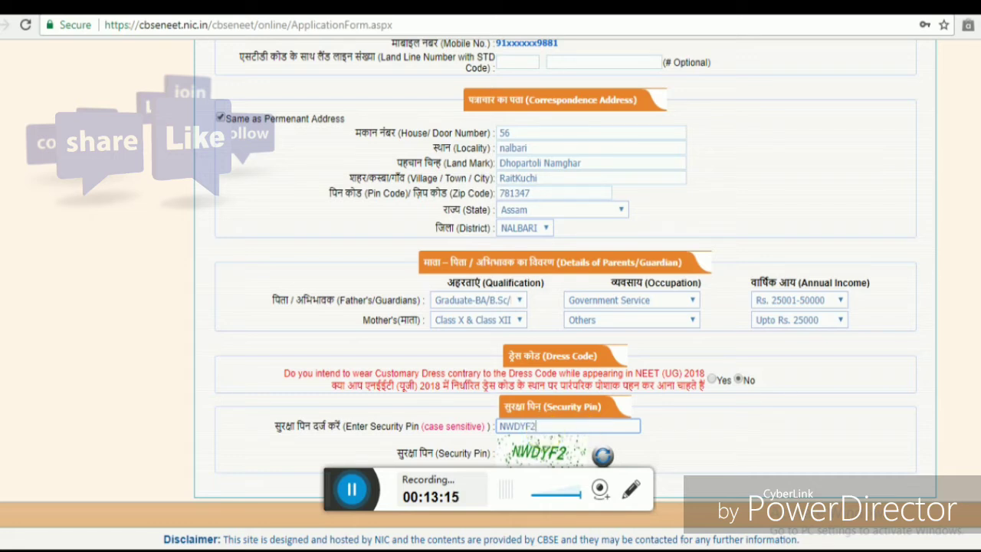
pyautogui.scroll(1, 567, 291)
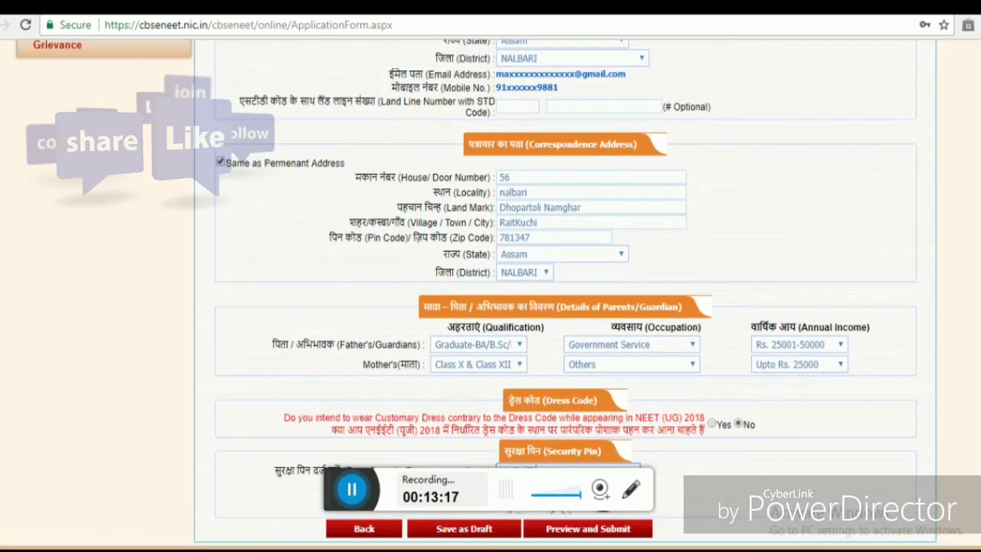
# - Send the filled application to the Review Page with 'Preview and Submit'
pyautogui.click(574, 528)
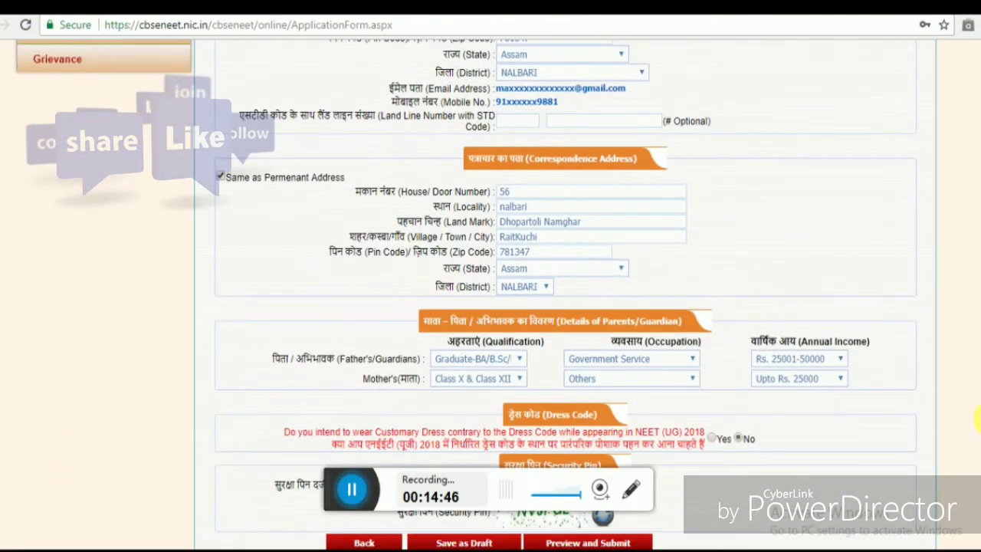
pyautogui.click(601, 541)
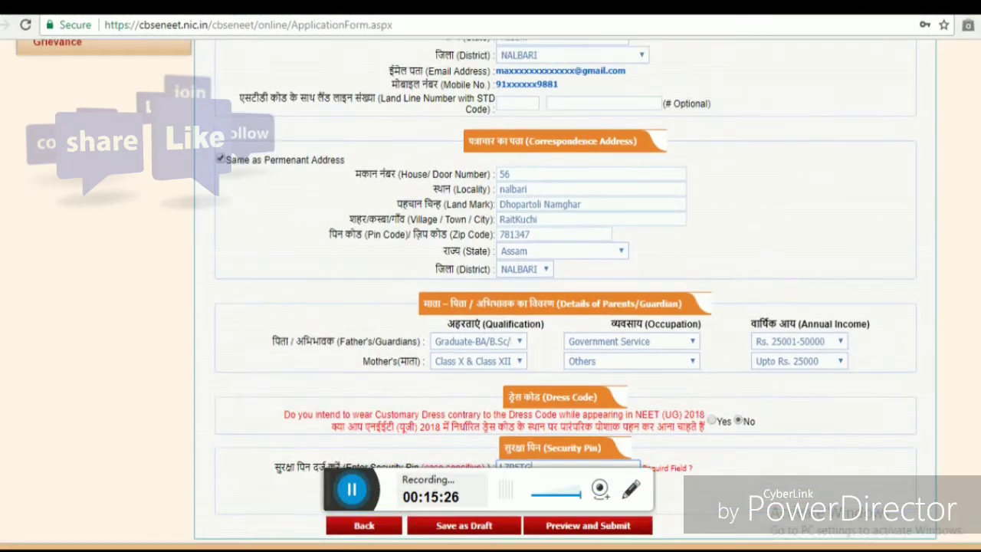
pyautogui.click(623, 527)
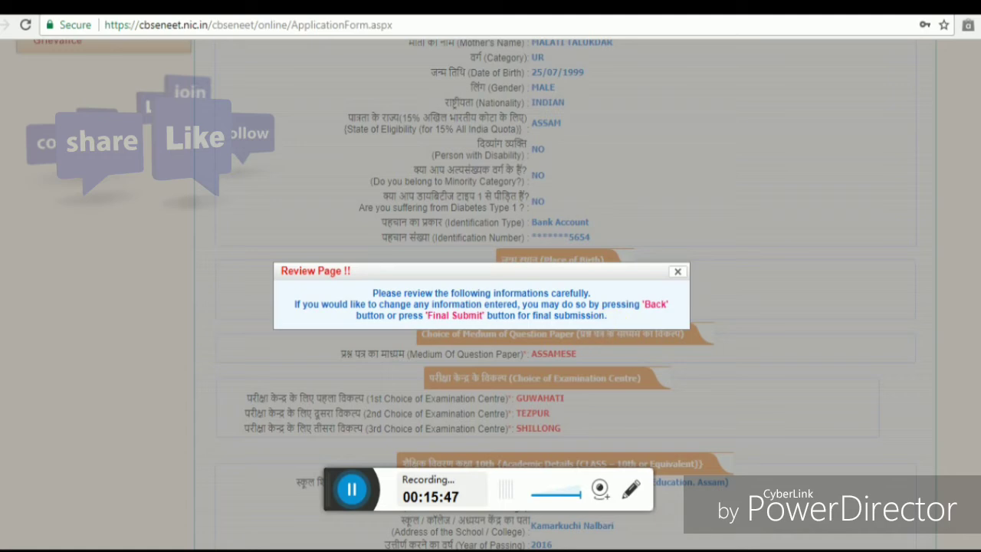
# - Dismiss the notice shown on the application Review Page
pyautogui.scroll(-1, 613, 321)
pyautogui.scroll(-3, 491, 306)
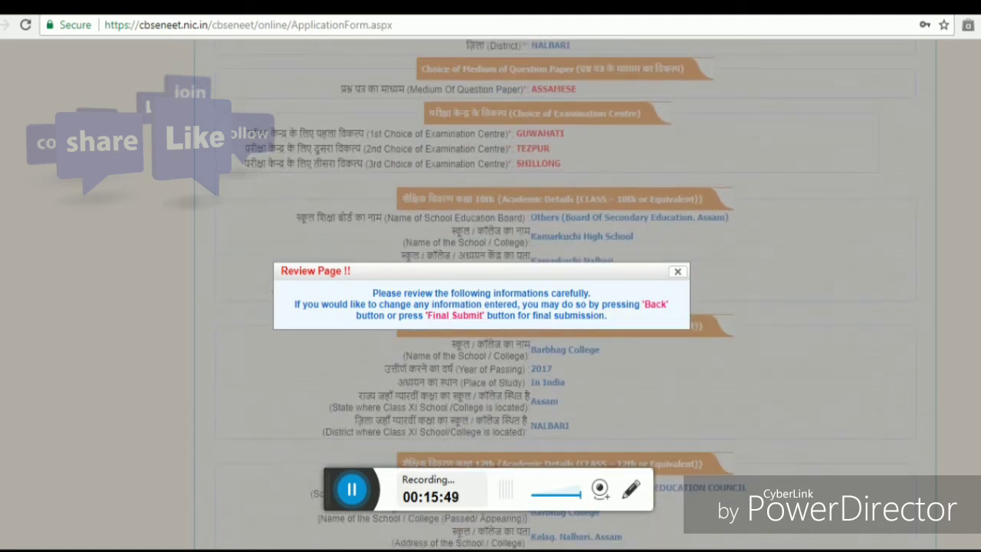
pyautogui.scroll(-1, 491, 306)
pyautogui.click(677, 272)
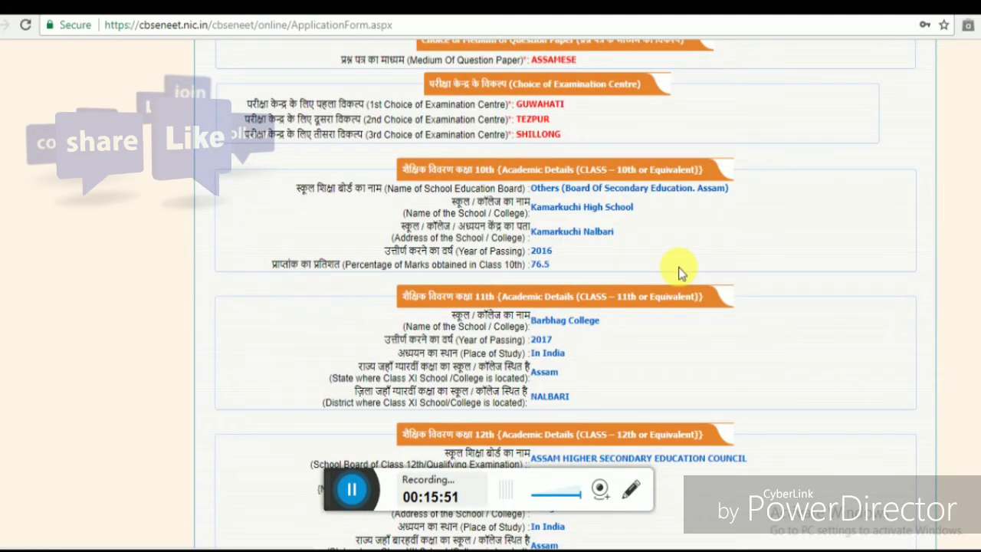
pyautogui.scroll(8, 491, 307)
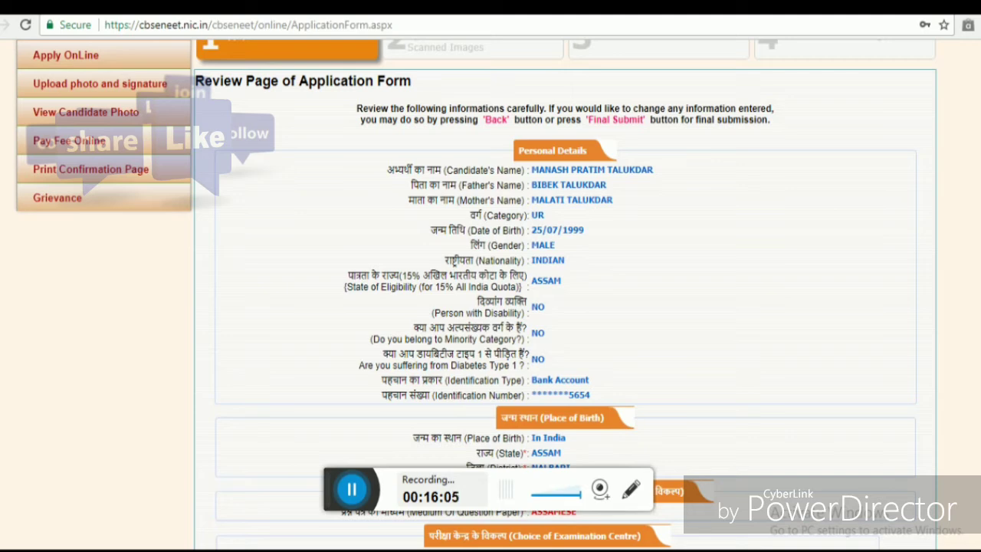
# - Review the application details down to OTP Verification and select the 'Enter OTP Here' box
pyautogui.scroll(-3, 490, 307)
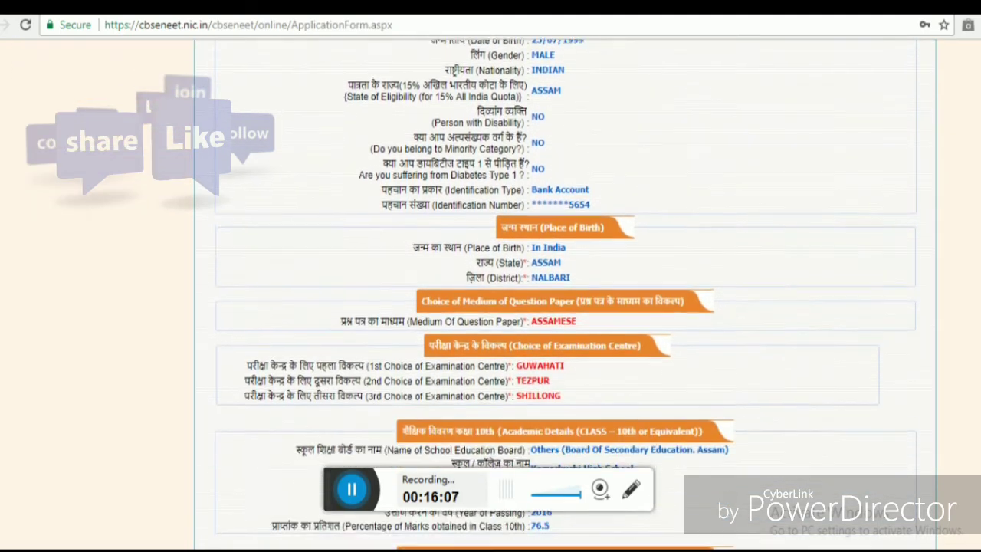
pyautogui.scroll(-2, 491, 307)
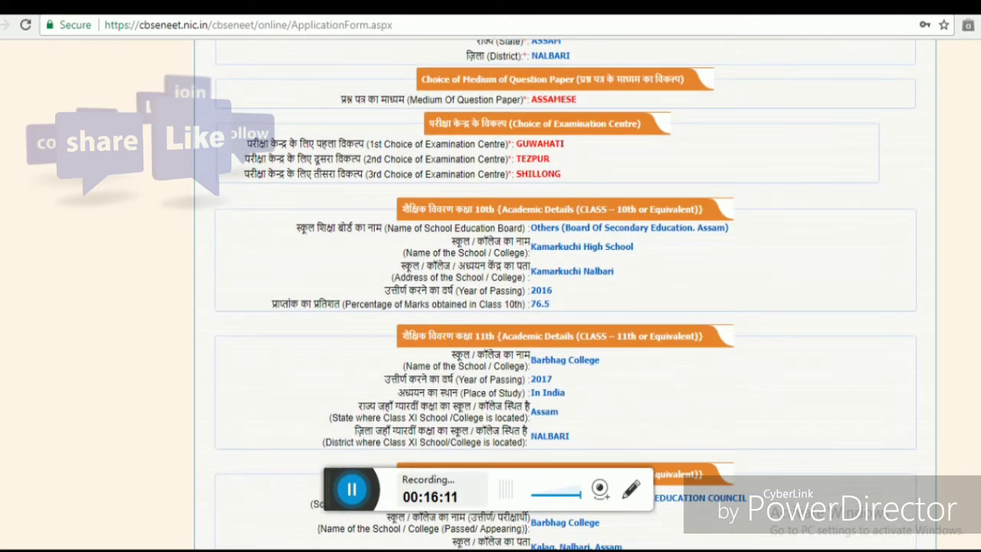
pyautogui.scroll(-4, 491, 307)
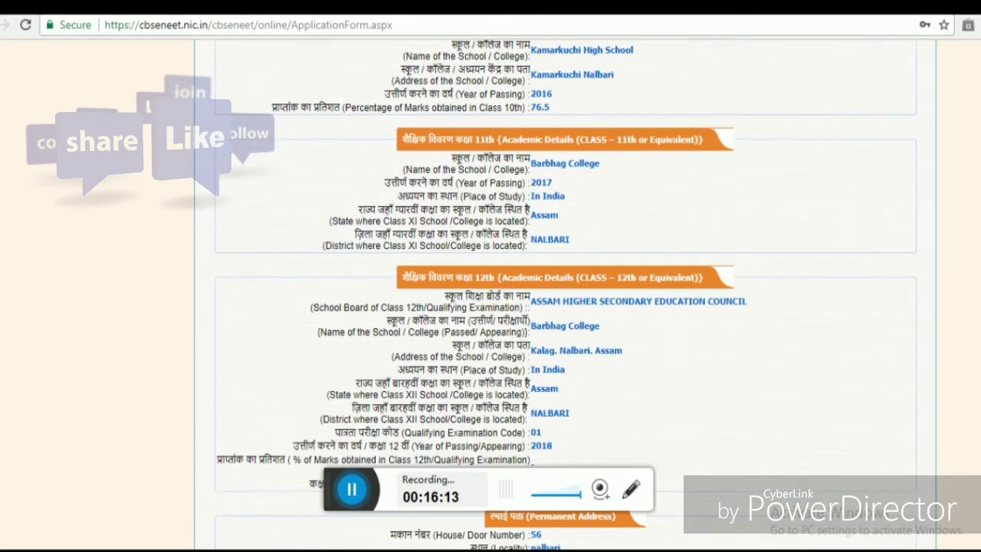
pyautogui.scroll(-4, 490, 306)
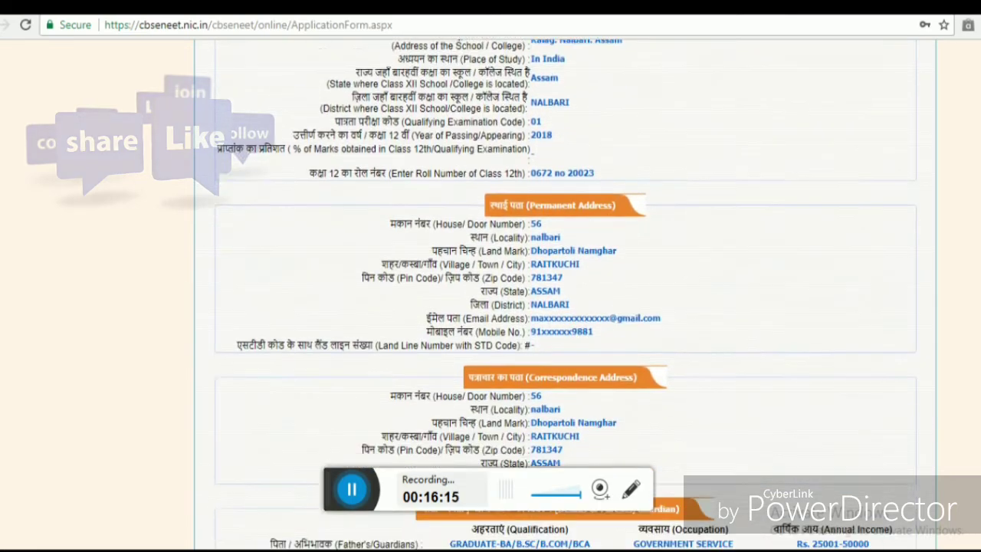
pyautogui.scroll(-4, 490, 306)
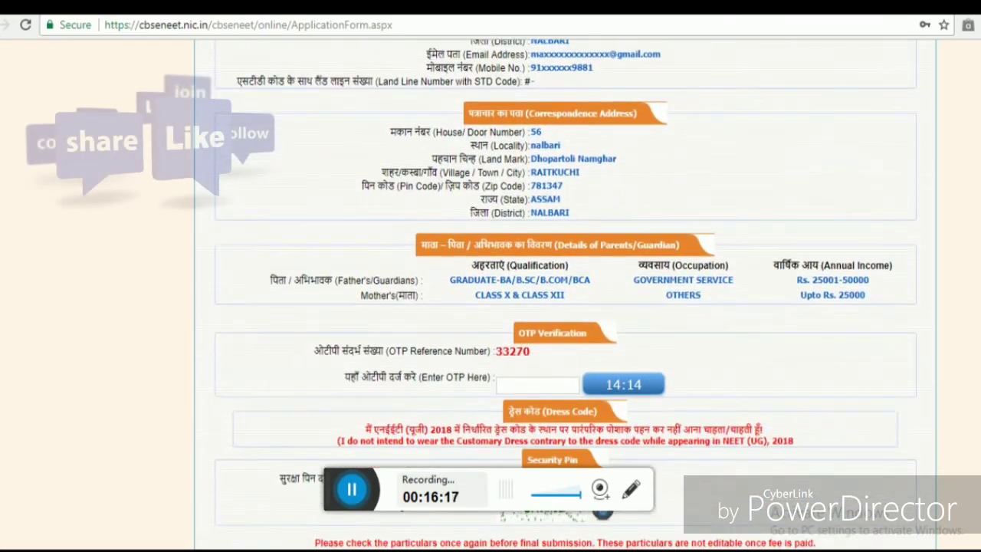
pyautogui.scroll(-1, 490, 306)
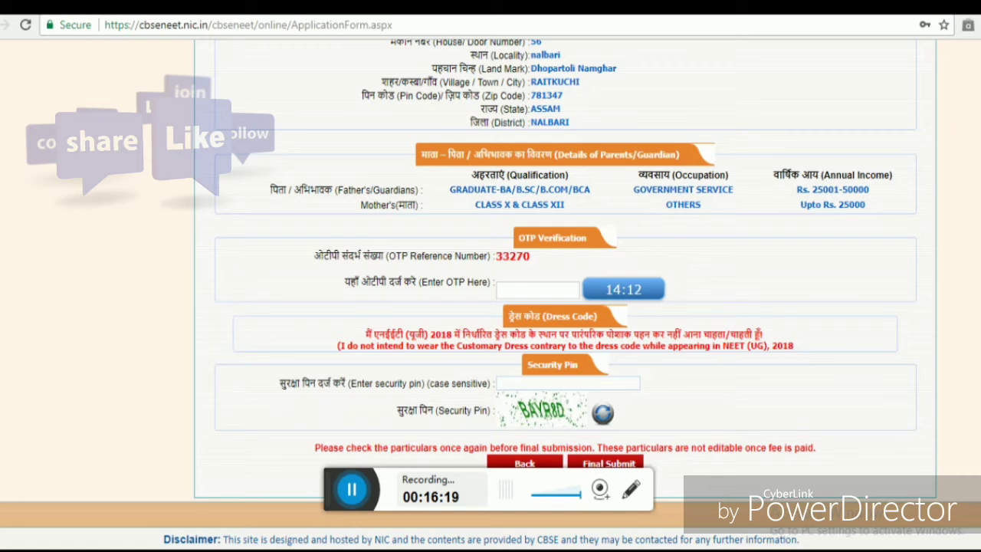
pyautogui.scroll(1, 491, 307)
pyautogui.scroll(2, 491, 307)
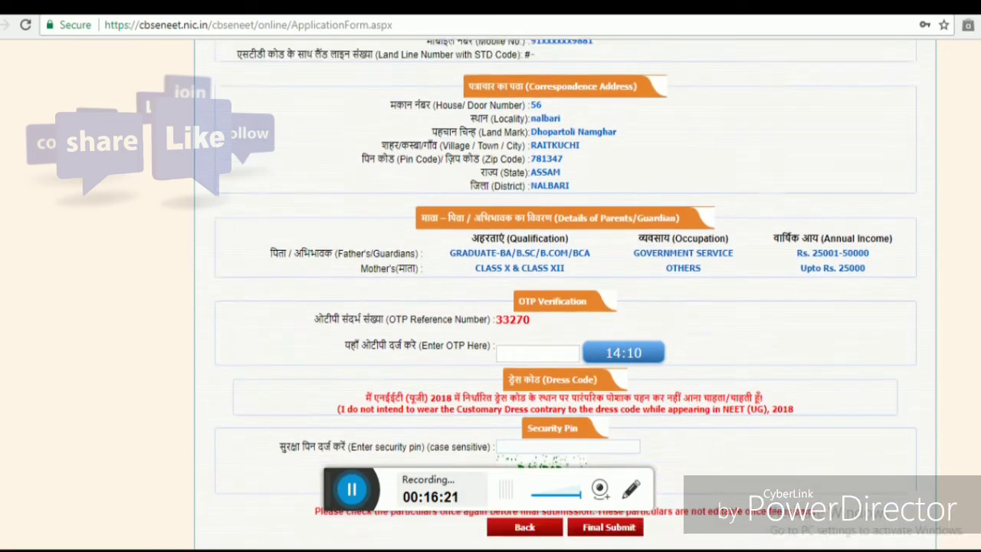
pyautogui.scroll(-3, 490, 306)
pyautogui.scroll(-1, 491, 306)
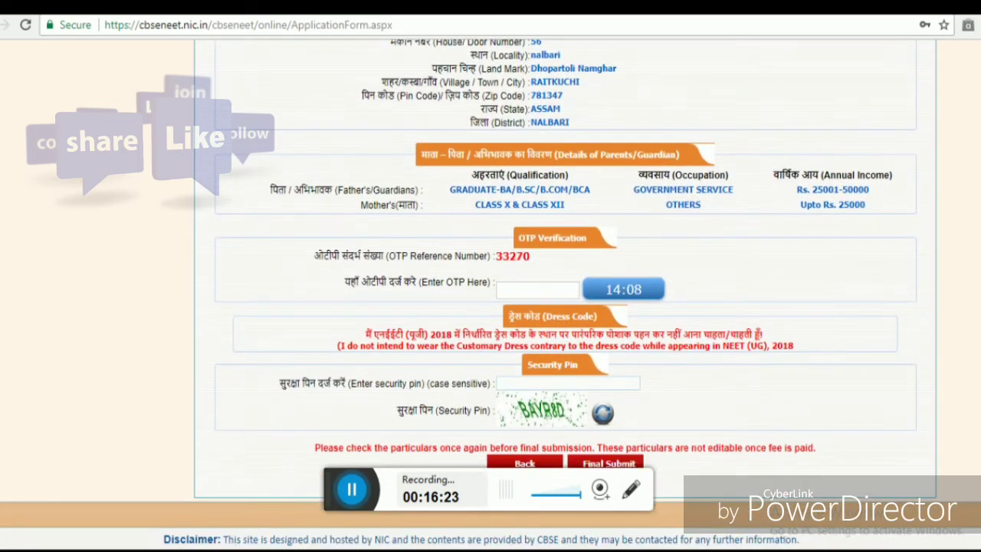
pyautogui.scroll(8, 490, 306)
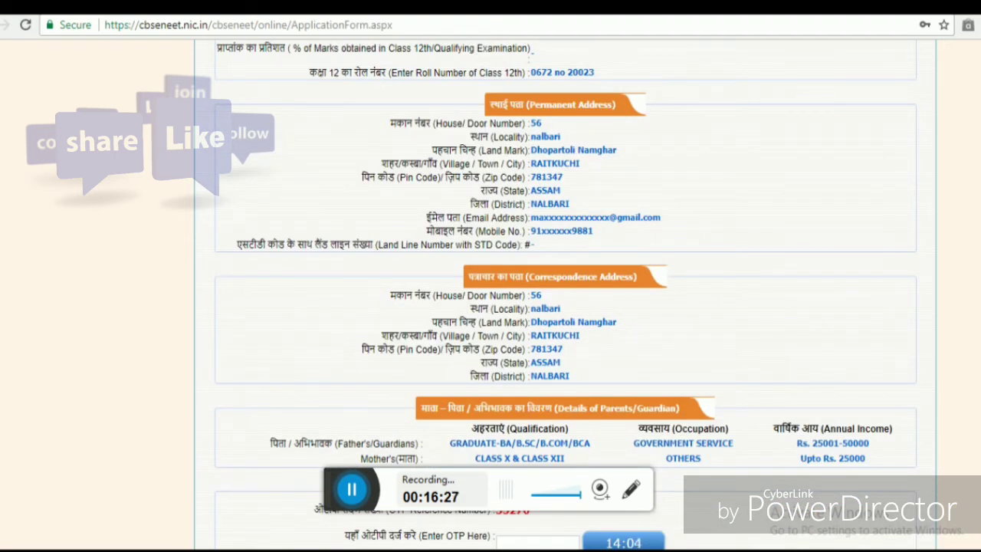
pyautogui.scroll(9, 490, 306)
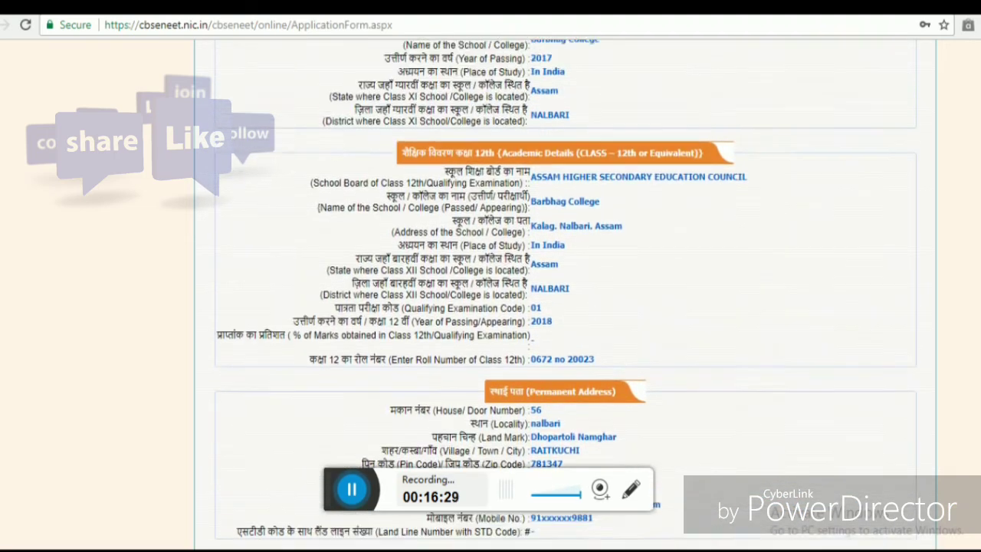
pyautogui.scroll(8, 491, 306)
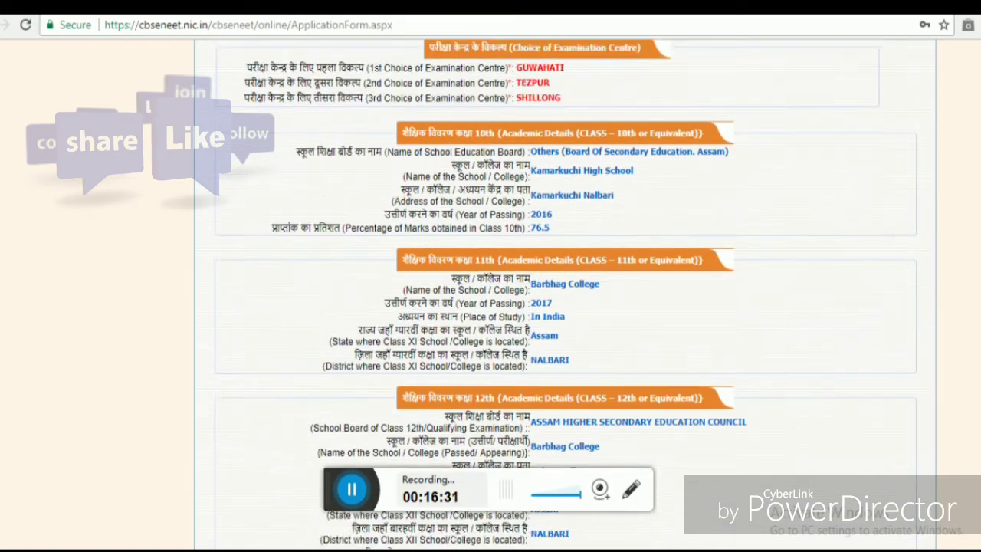
pyautogui.scroll(15, 491, 306)
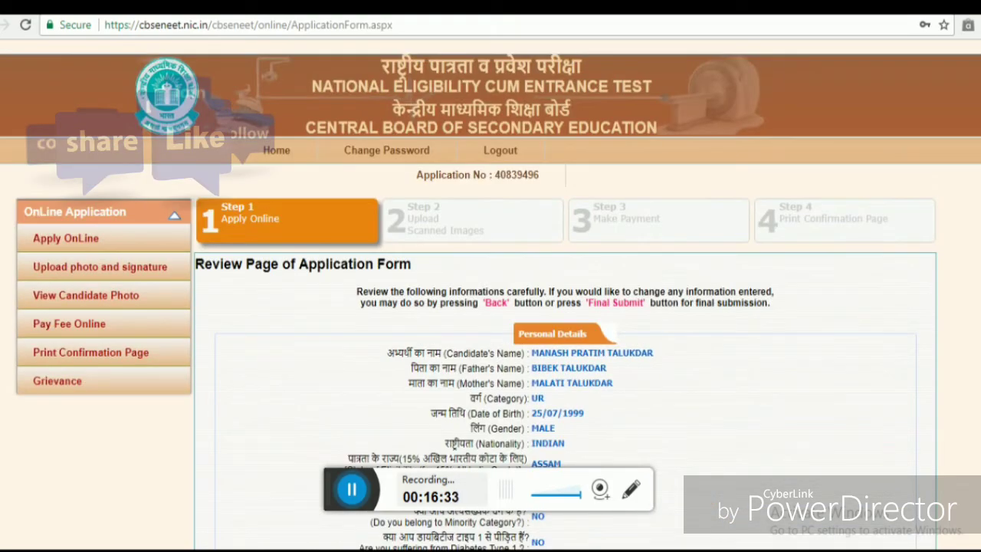
pyautogui.scroll(-4, 491, 306)
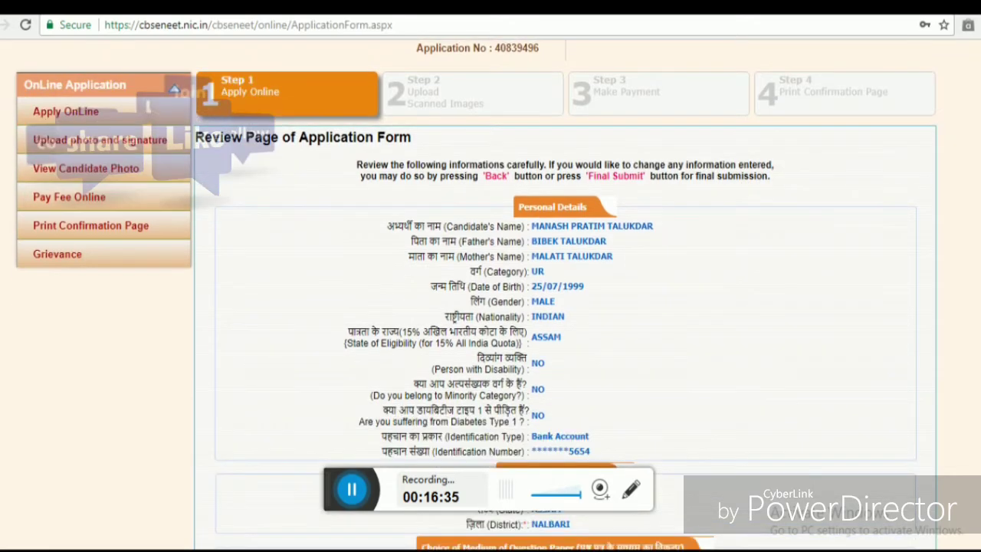
pyautogui.scroll(-3, 490, 307)
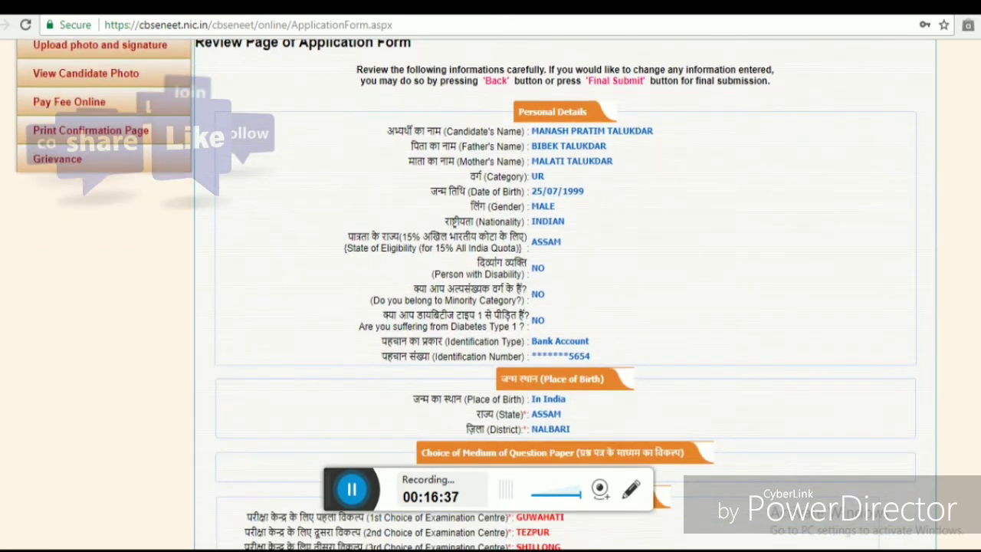
pyautogui.scroll(-8, 490, 307)
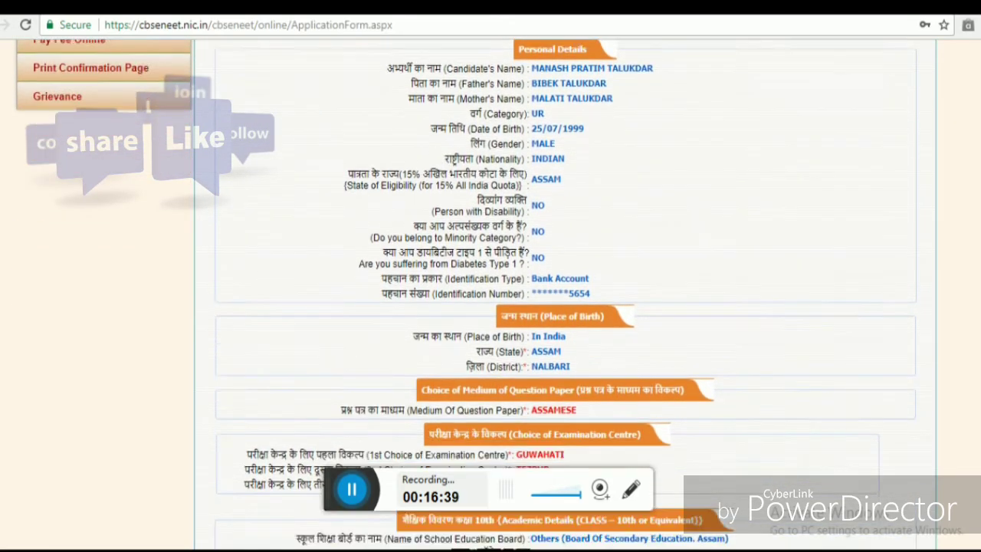
pyautogui.scroll(-9, 491, 306)
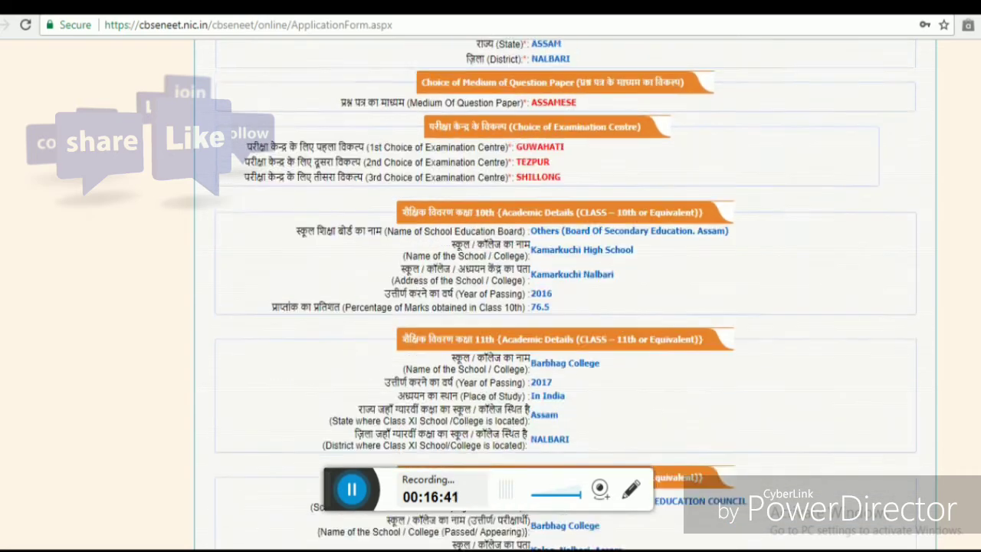
pyautogui.scroll(-9, 491, 306)
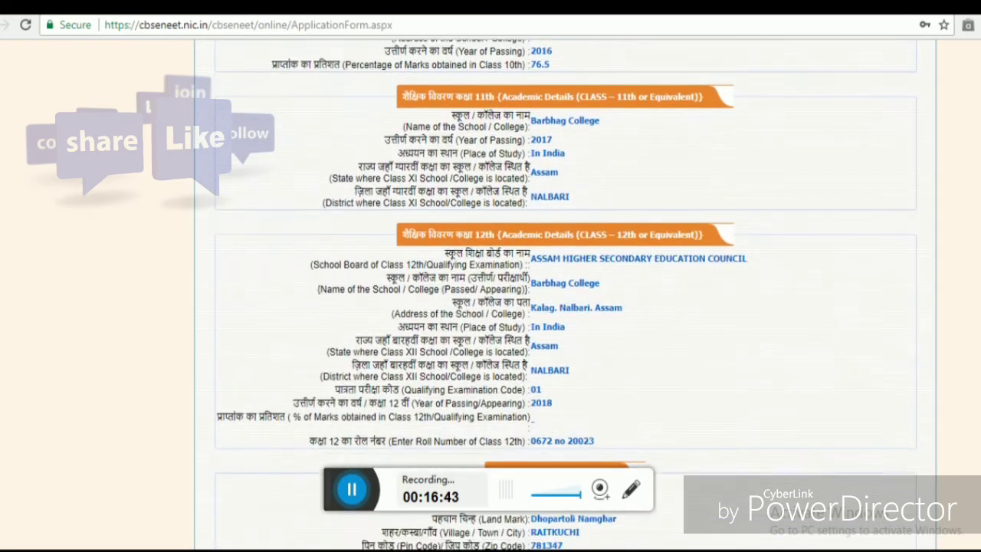
pyautogui.scroll(-5, 490, 307)
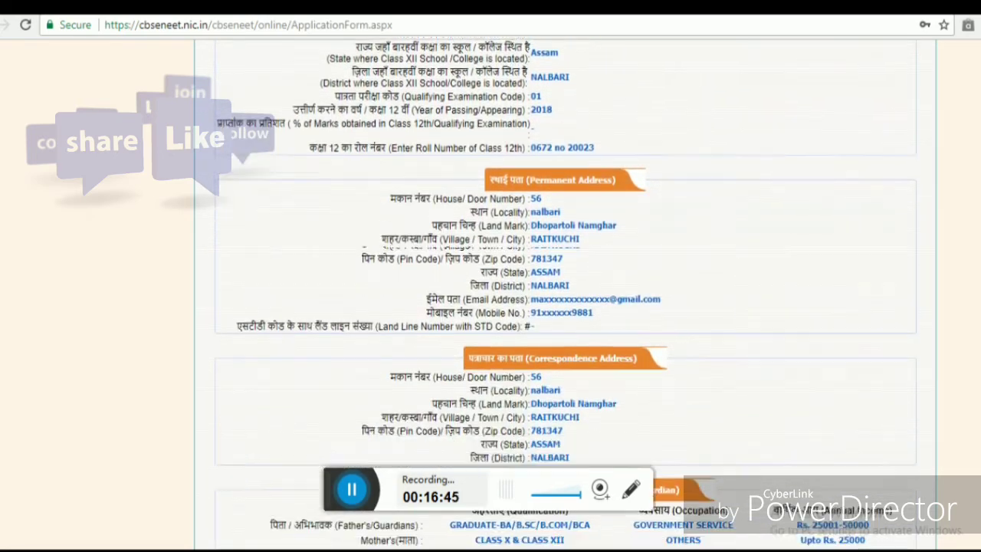
pyautogui.scroll(-8, 490, 307)
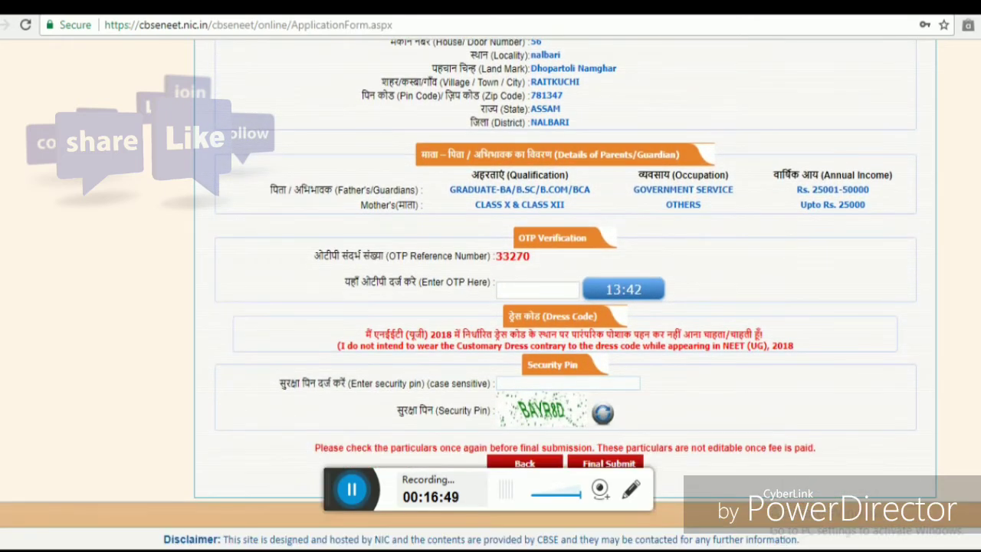
pyautogui.click(539, 291)
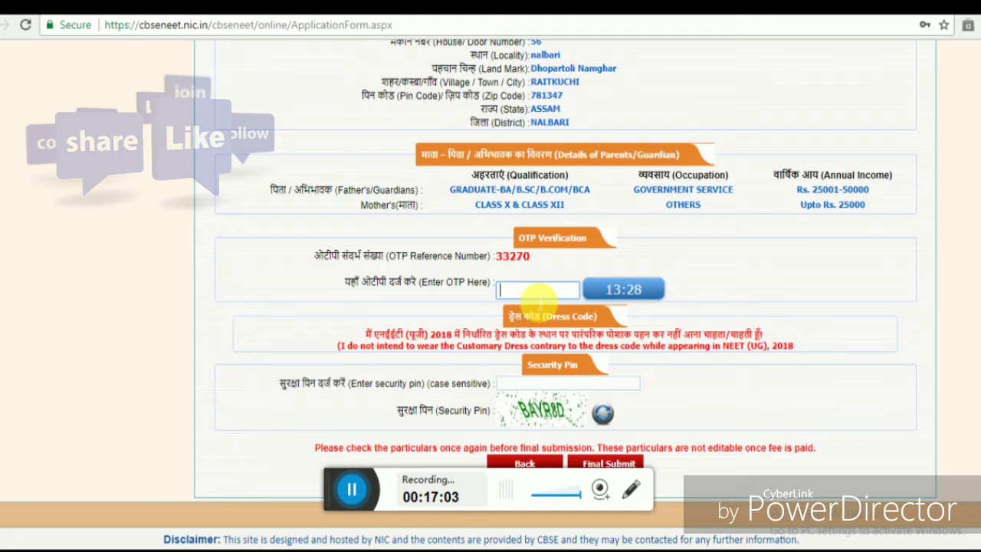
# - Enter the one-time password received for verification
pyautogui.write('••••••')
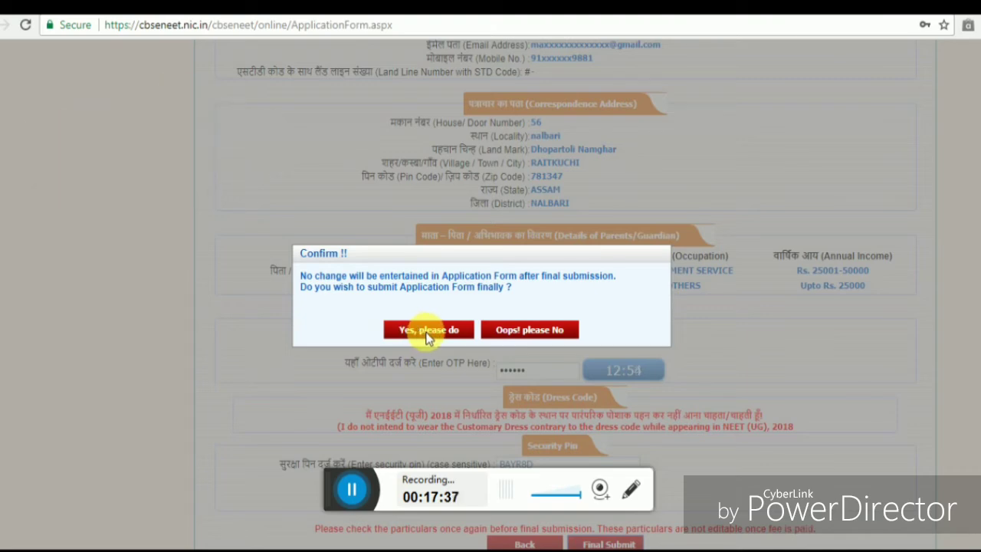
# - Confirm the final submission with 'Yes, please do' in the Confirm dialog
pyautogui.click(427, 331)
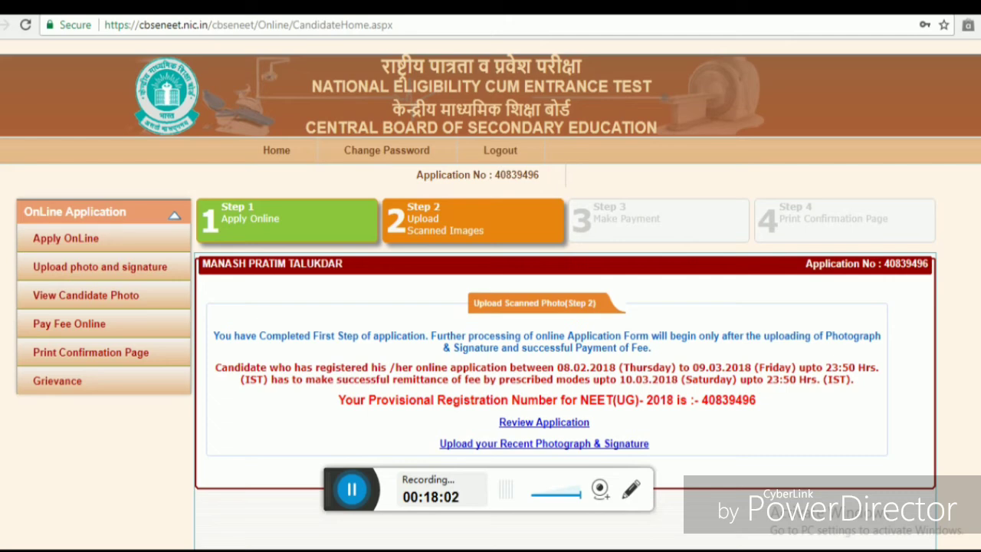
# - Scroll the candidate home page to the 'Upload your Recent Photograph & Signature' link
pyautogui.scroll(-2, 491, 306)
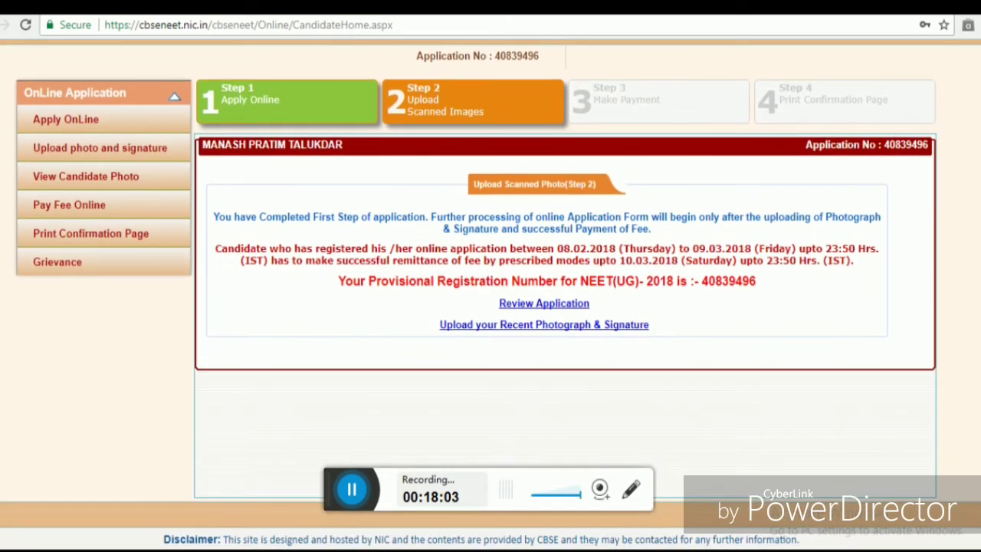
pyautogui.scroll(3, 490, 294)
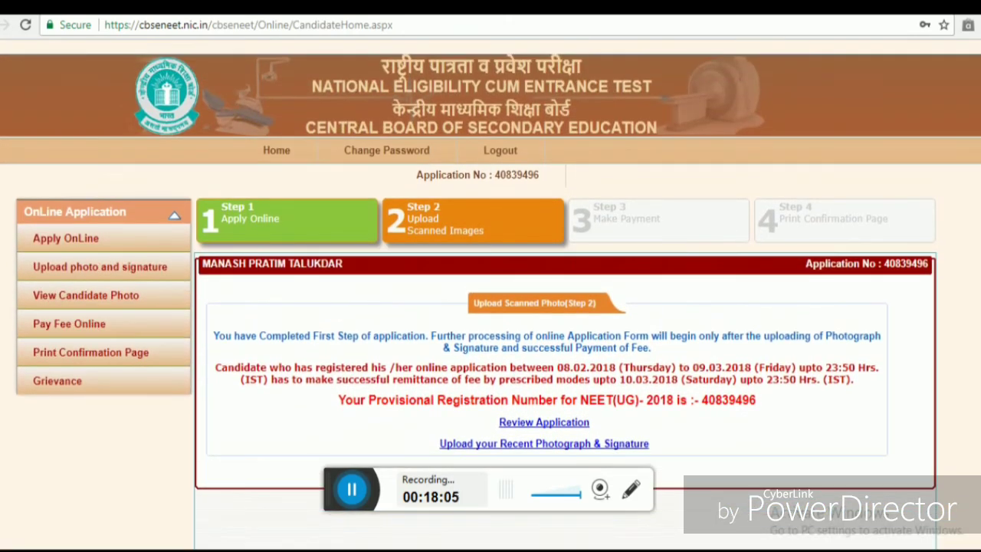
pyautogui.scroll(-2, 491, 295)
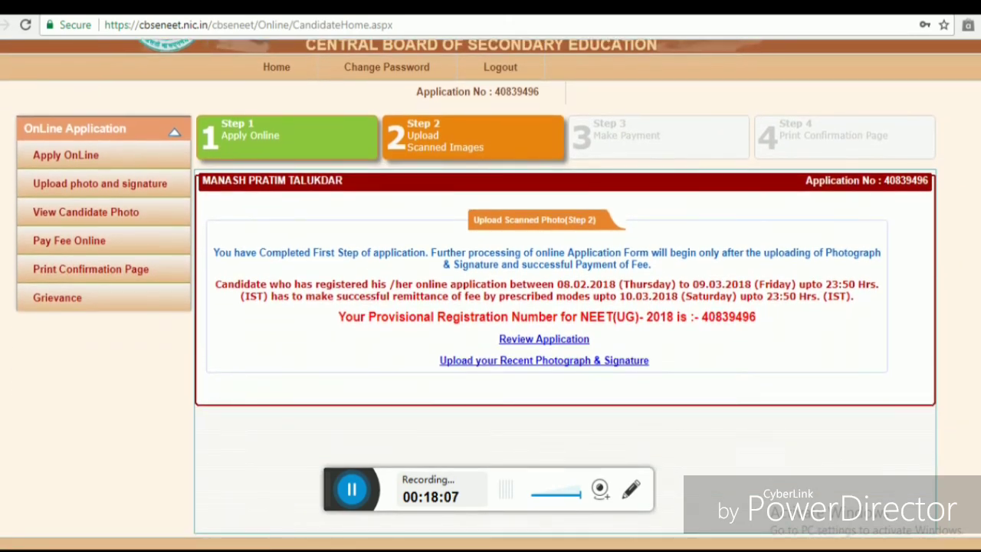
pyautogui.scroll(-1, 491, 294)
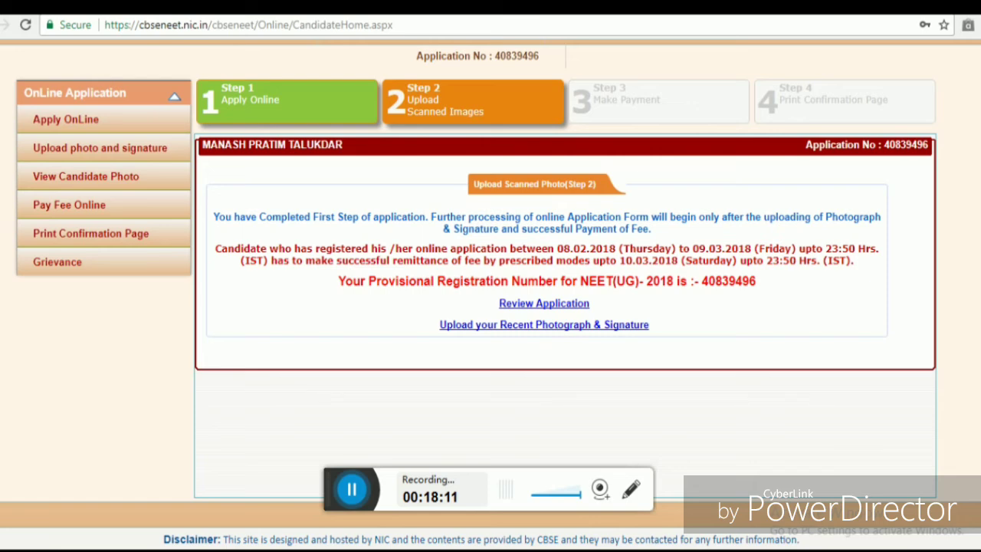
pyautogui.scroll(3, 490, 245)
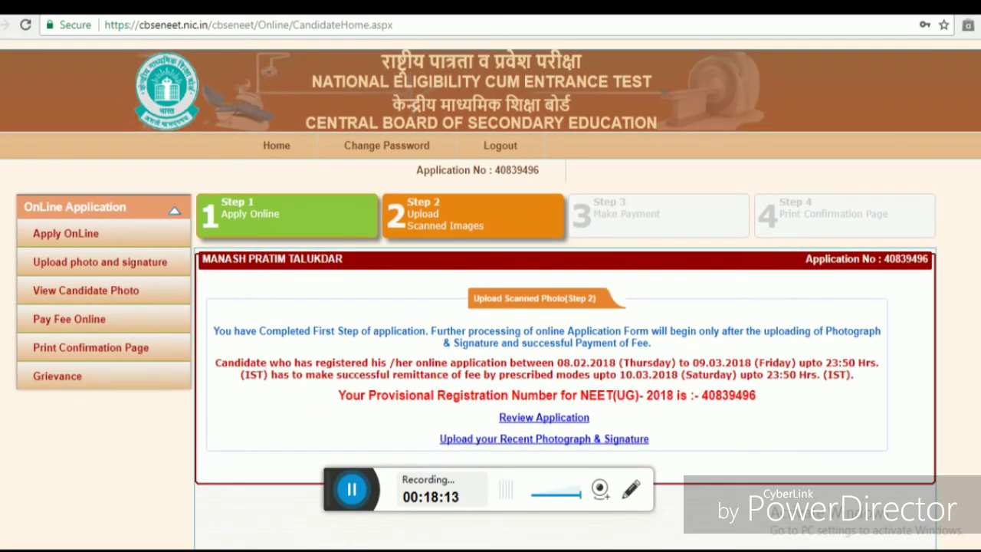
pyautogui.scroll(-2, 491, 291)
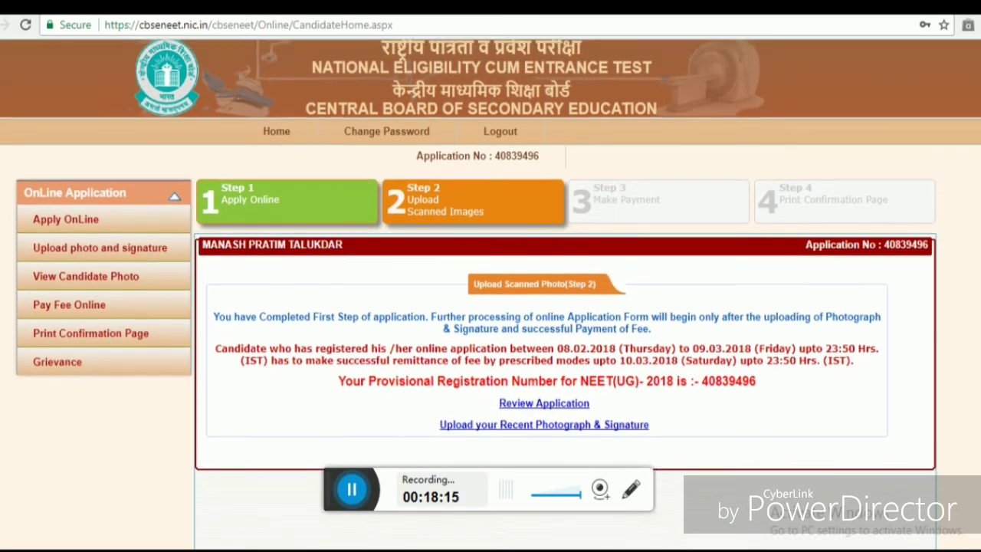
pyautogui.scroll(-1, 490, 291)
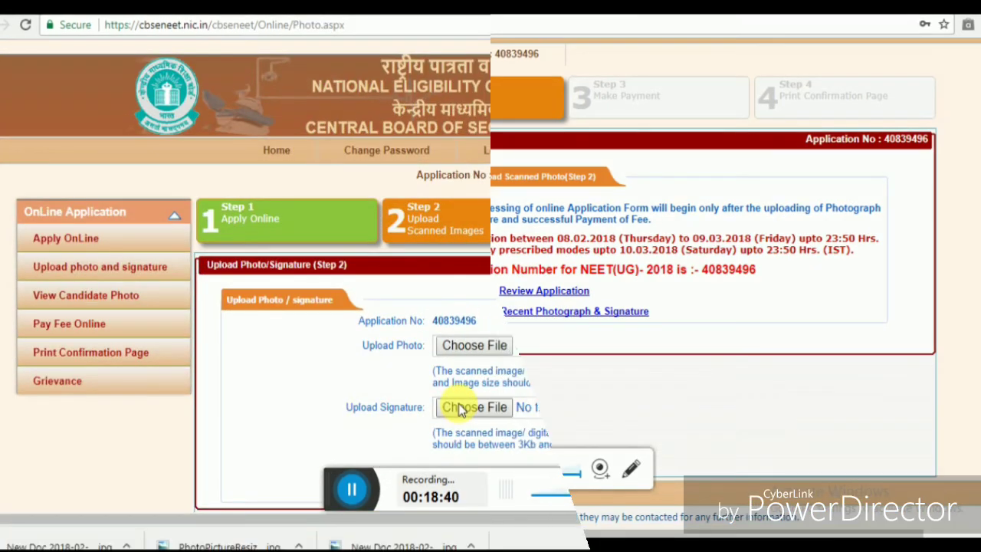
# - Upload New Doc 2018-02-20.jpg from Downloads as the signature and continue to Step 3
pyautogui.click(462, 408)
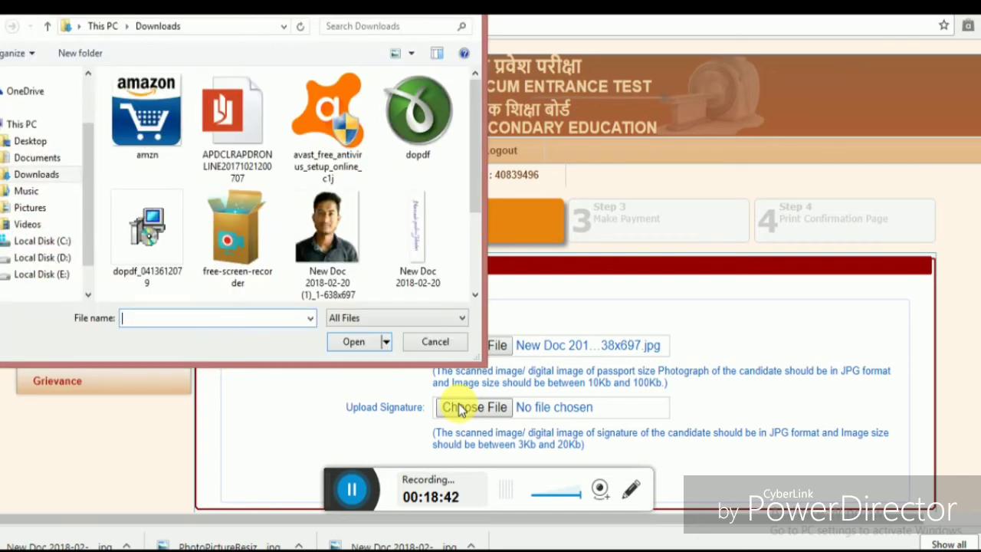
pyautogui.doubleClick(402, 250)
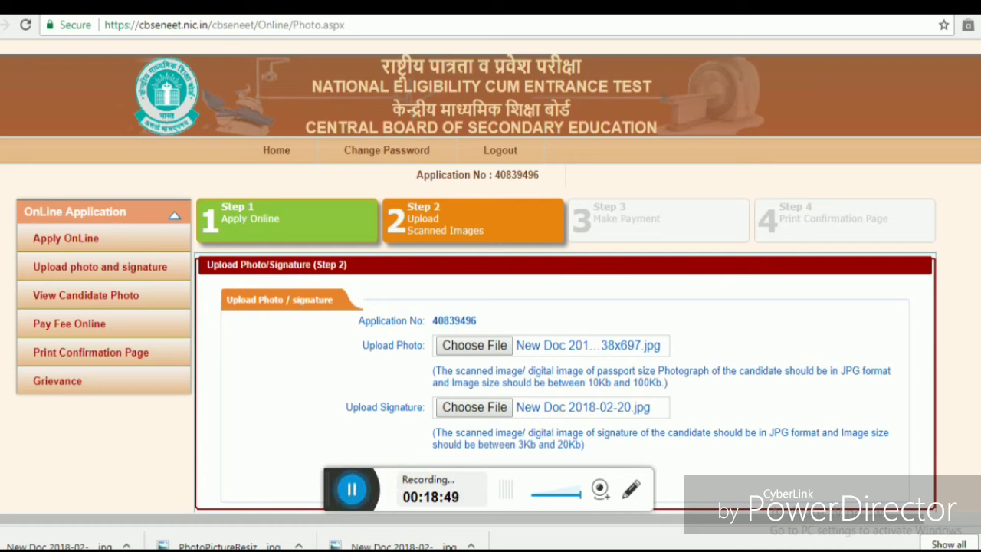
pyautogui.scroll(-2, 491, 276)
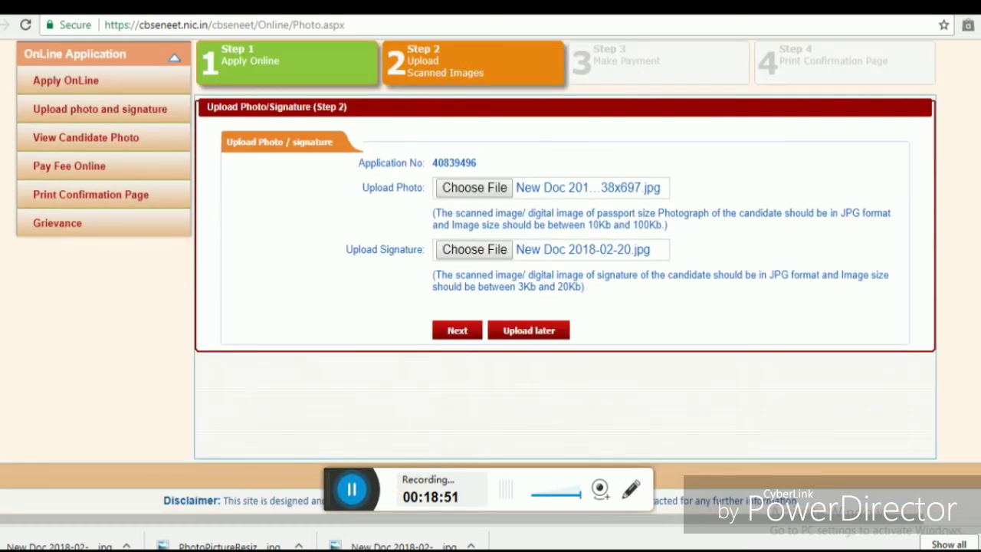
pyautogui.click(350, 487)
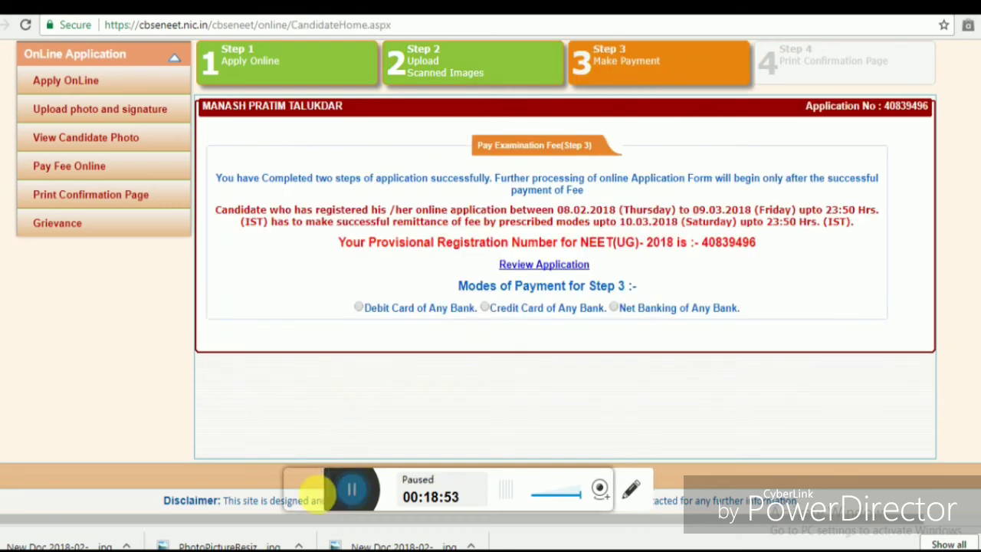
# - Select 'Debit Card of Any Bank' as the payment mode and review the ICICI, SBI, Syndicate and HDFC charges
pyautogui.click(352, 488)
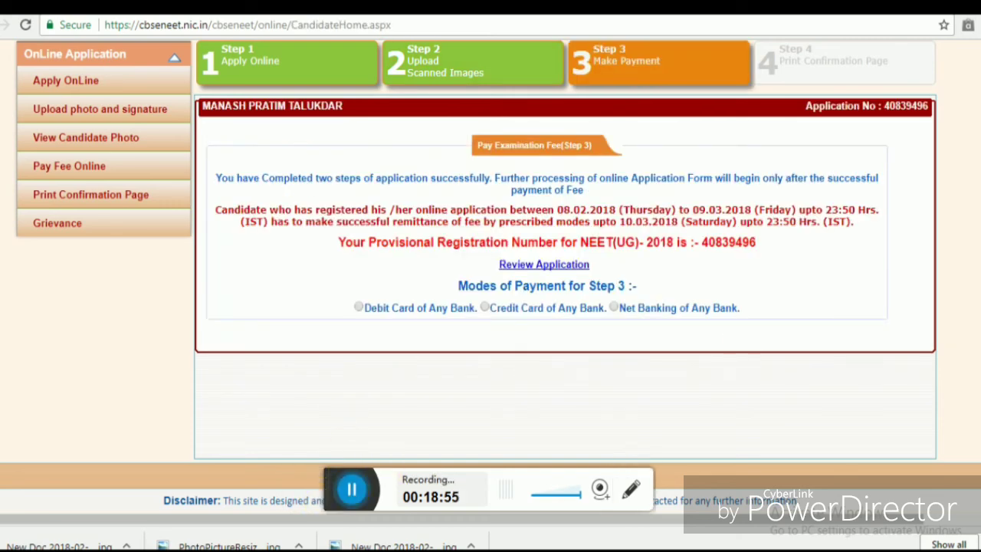
pyautogui.scroll(2, 490, 246)
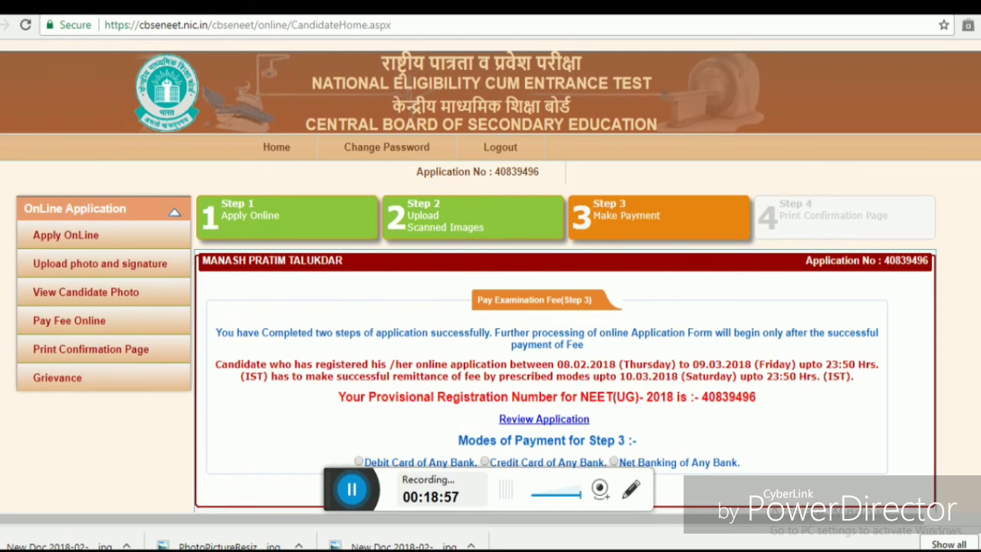
pyautogui.scroll(-2, 975, 313)
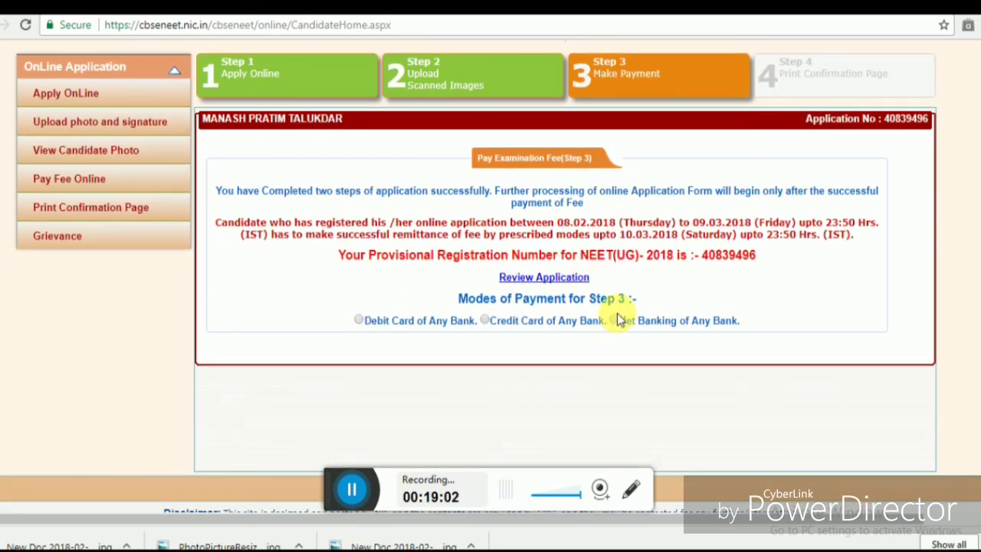
pyautogui.click(357, 321)
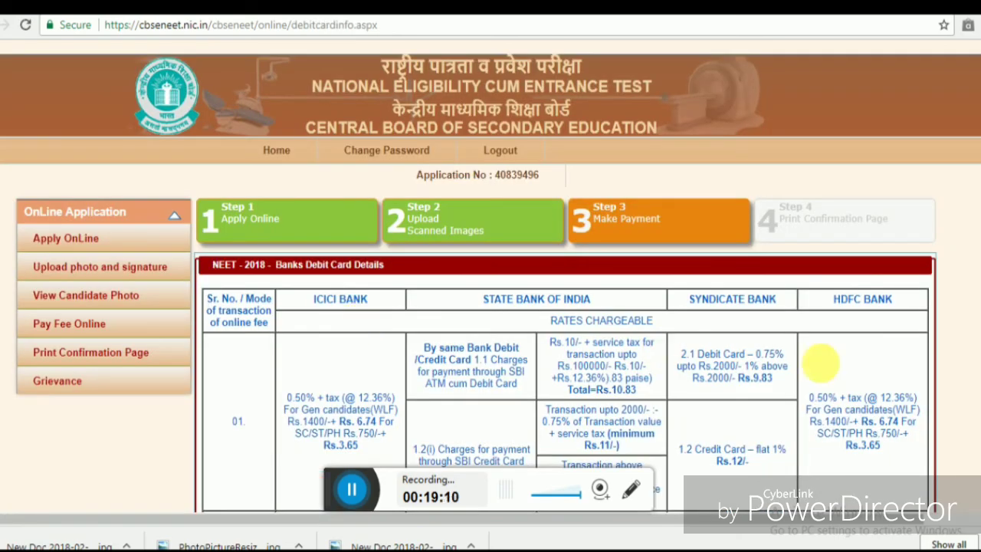
pyautogui.scroll(-2, 818, 366)
pyautogui.scroll(-3, 490, 307)
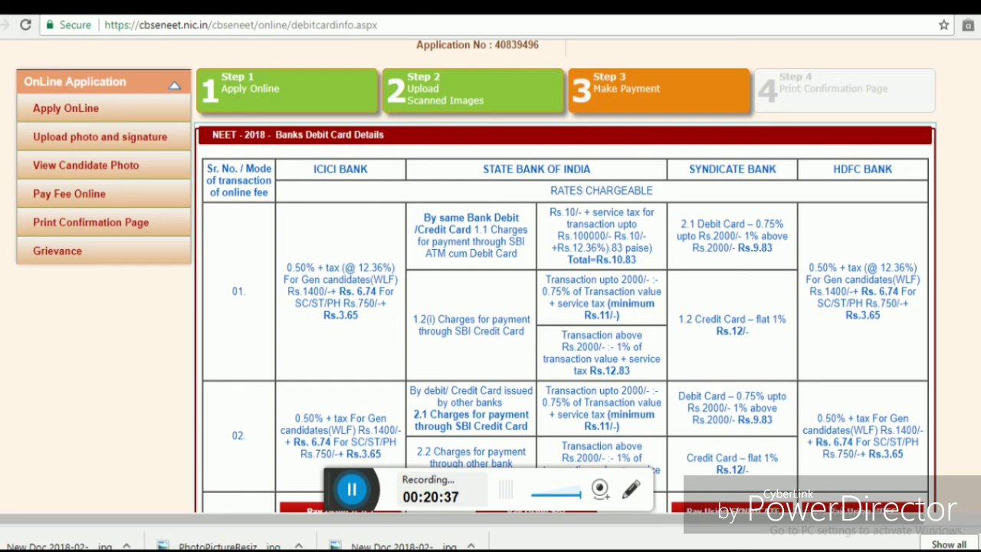
pyautogui.scroll(-3, 490, 276)
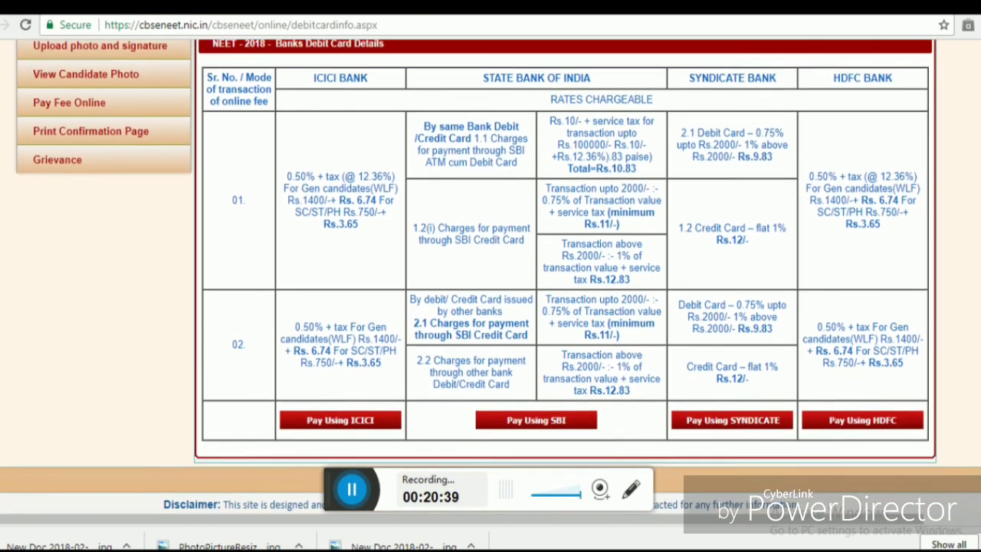
pyautogui.scroll(1, 490, 275)
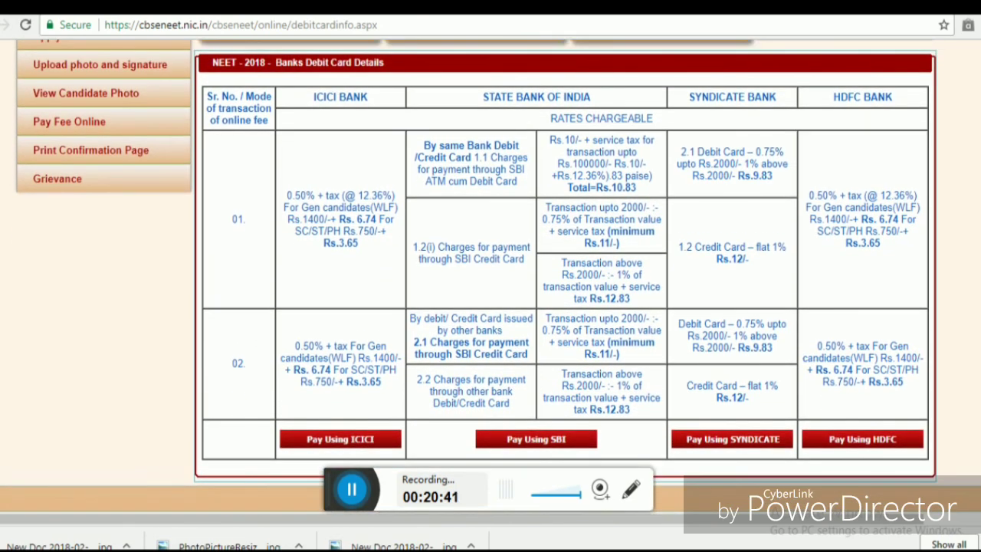
pyautogui.scroll(3, 491, 276)
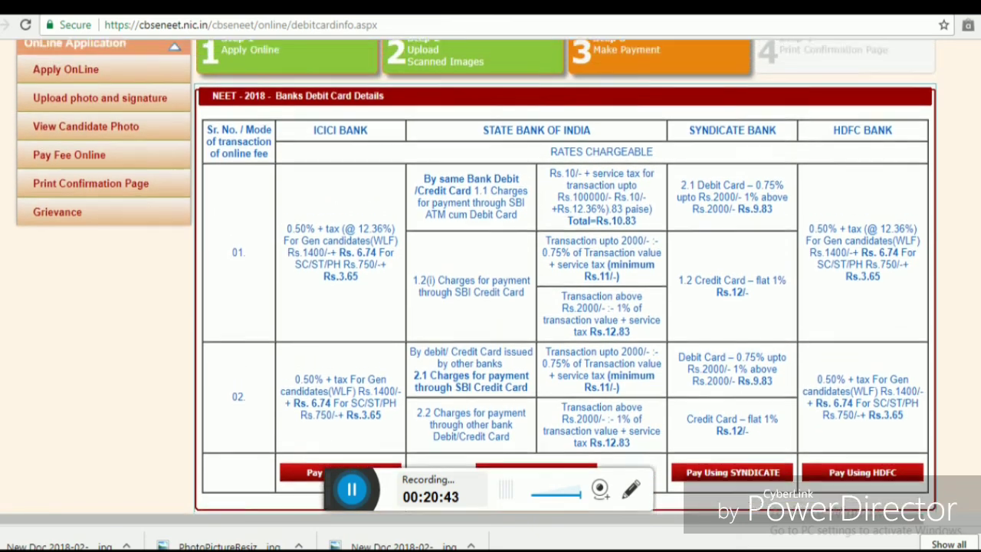
pyautogui.scroll(-2, 490, 276)
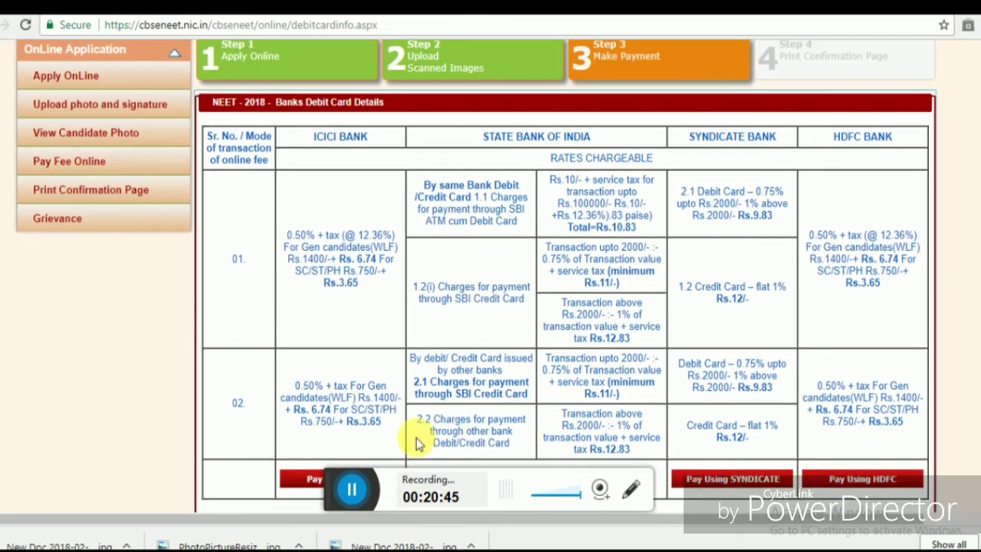